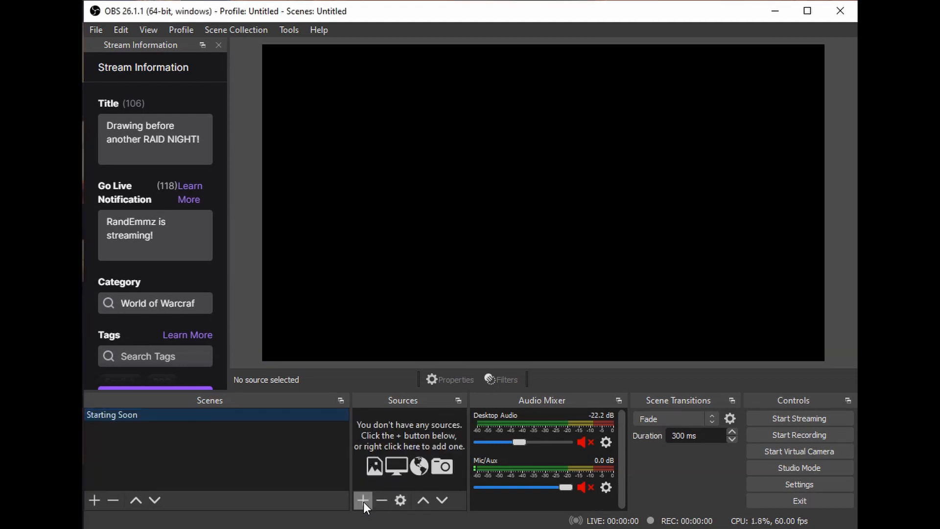
- Create a new image source named Background in the Starting Soon scene
click(363, 500)
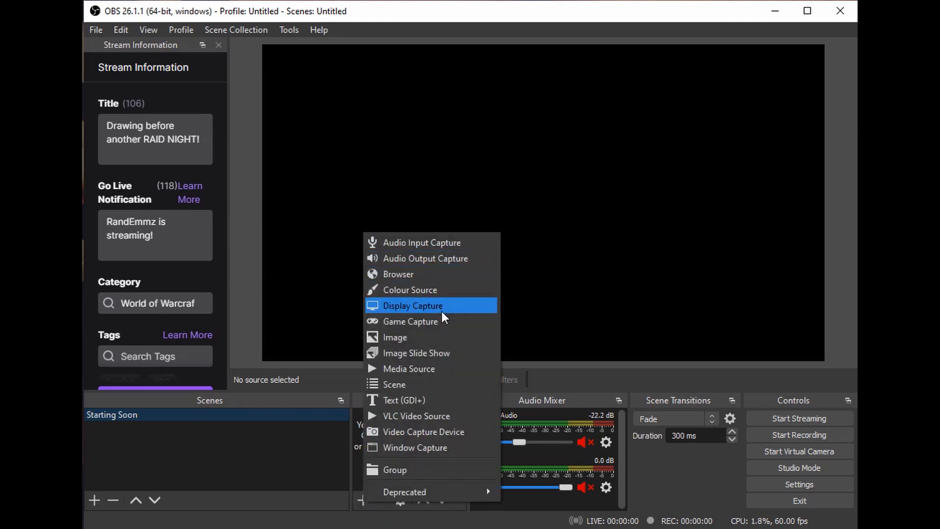
click(441, 337)
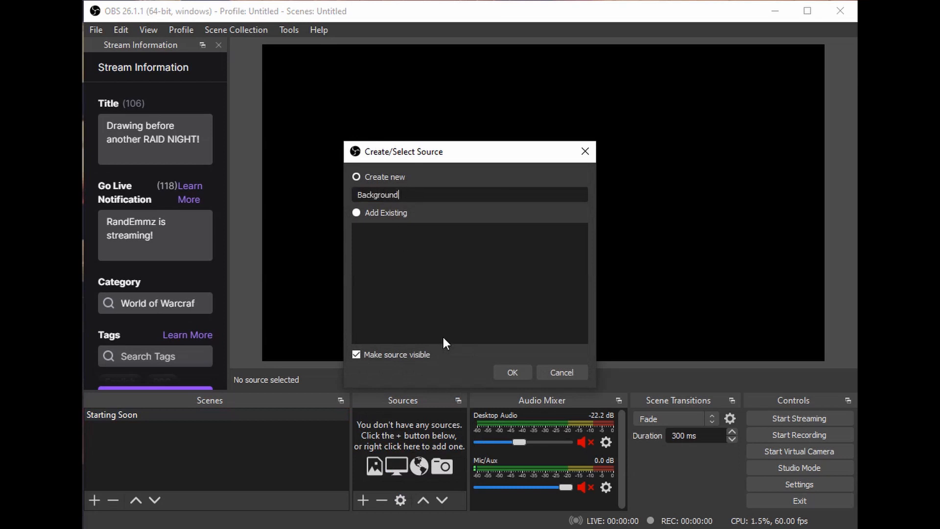
click(513, 373)
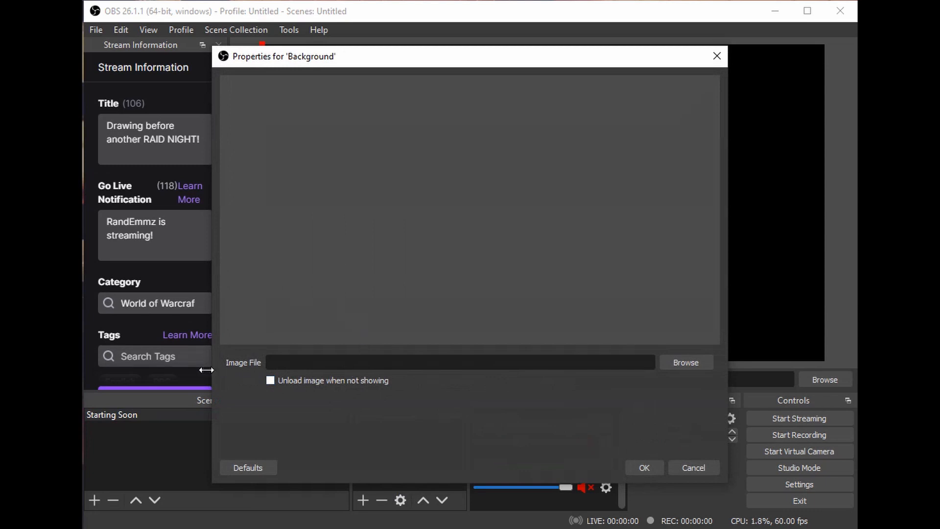
- Set the Background source's image to Untitled_Artwork.jpg.jpeg from the Twitch folder on drive J
click(679, 363)
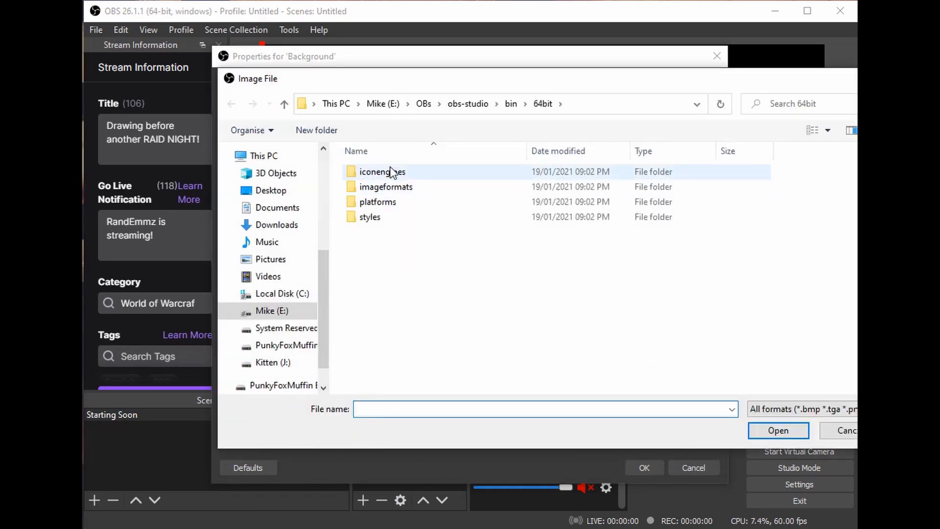
click(279, 365)
double_click(745, 297)
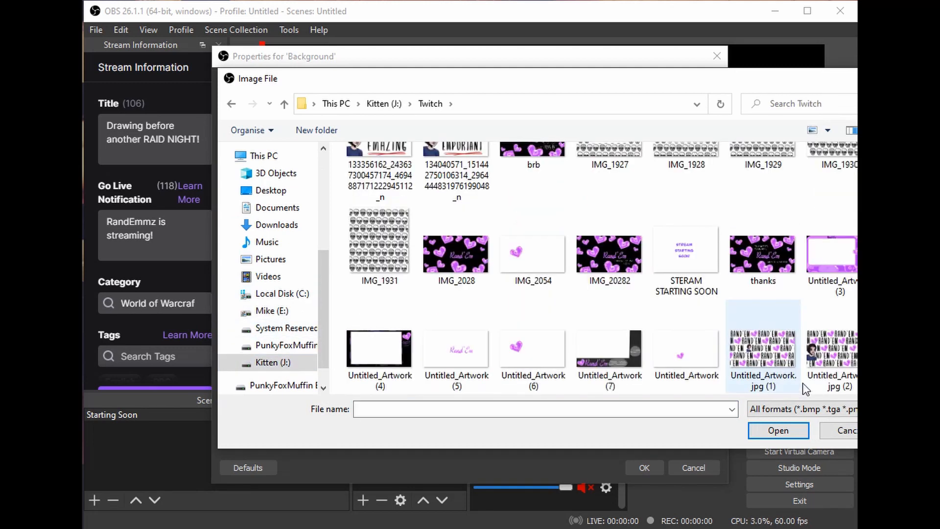
scroll(734, 352, down, 2)
double_click(387, 343)
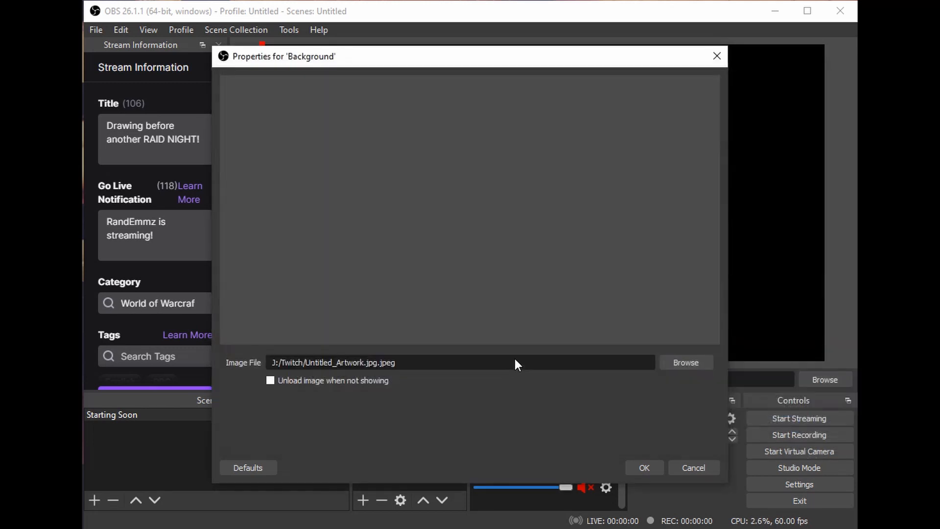
click(654, 468)
click(392, 448)
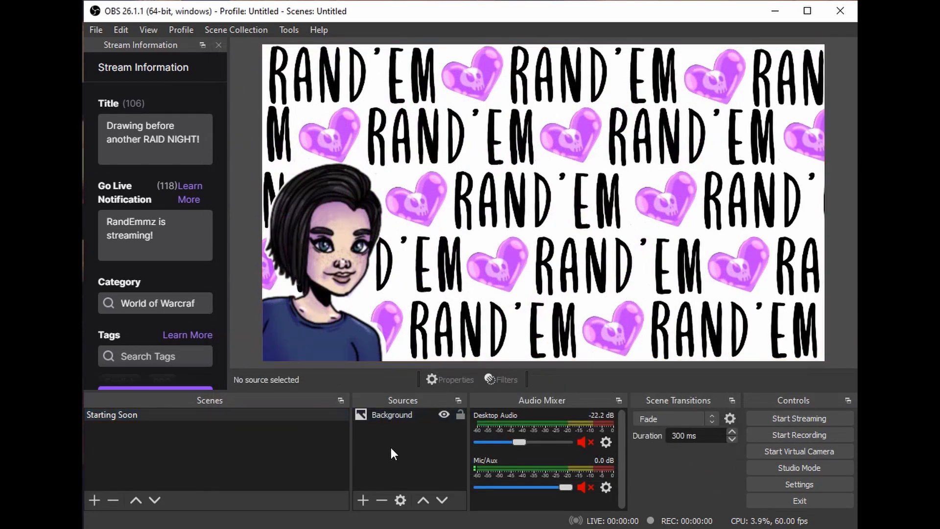
- Add an image source named Heart that shows GIF.gif from the Twitch folder
click(364, 499)
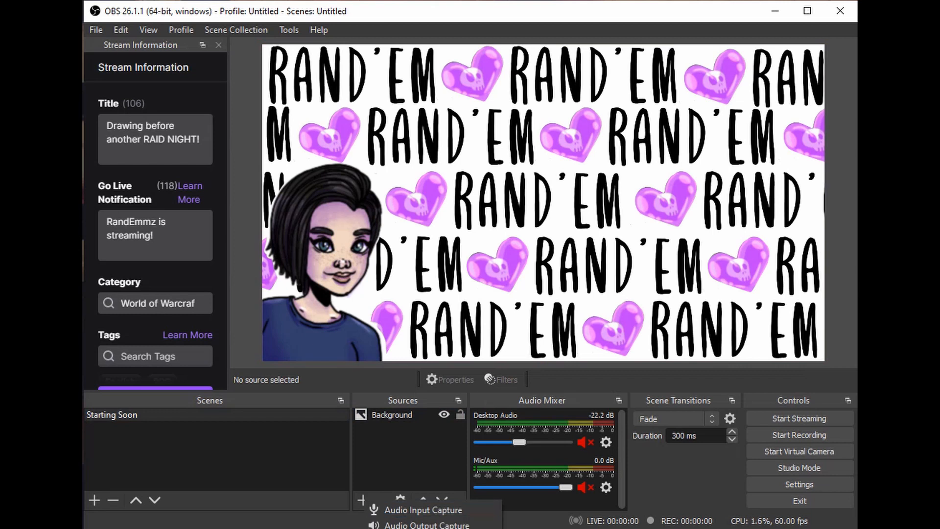
click(411, 528)
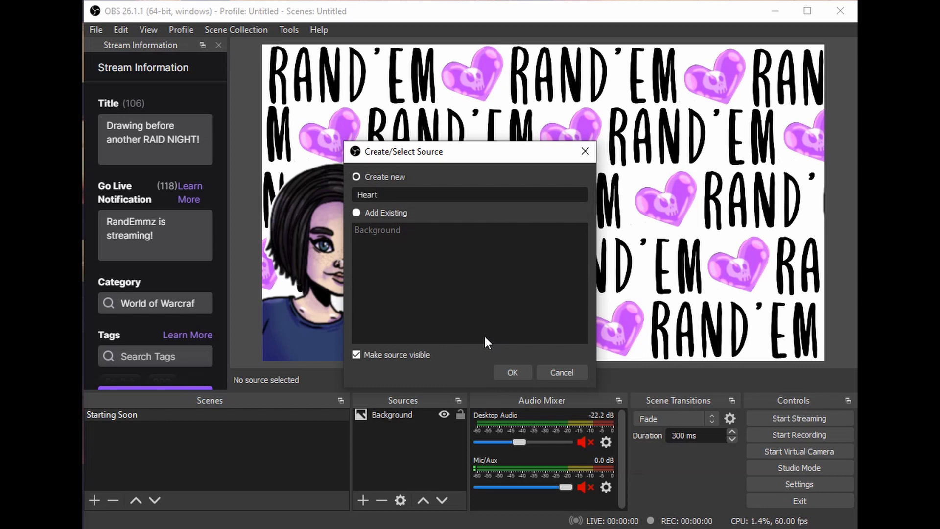
click(513, 372)
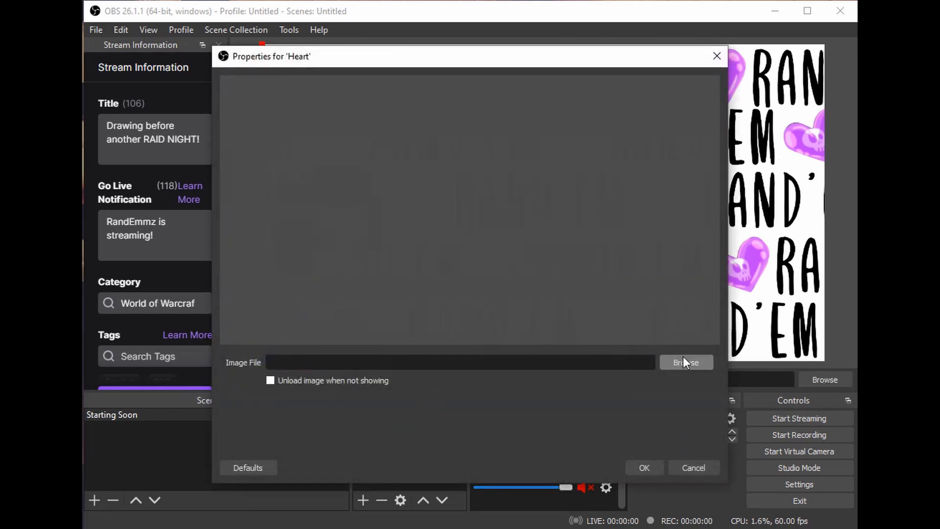
click(683, 362)
double_click(606, 290)
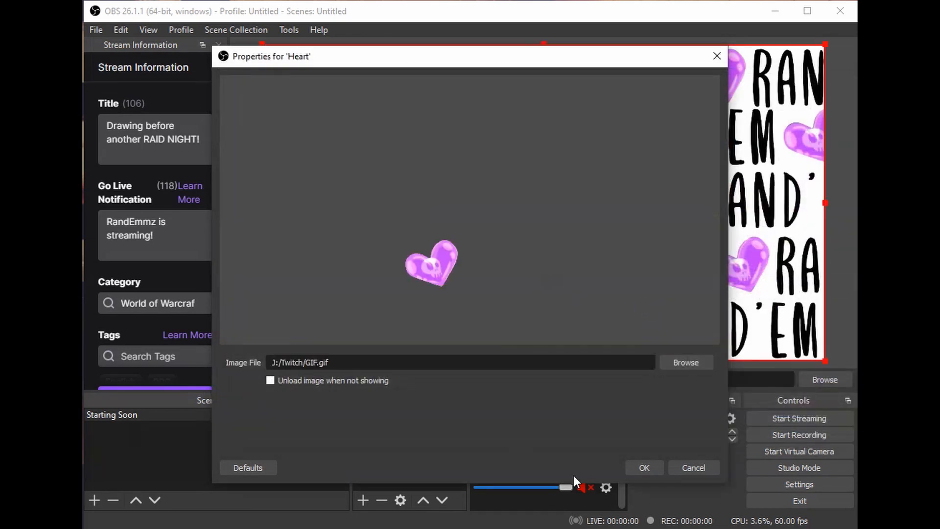
click(646, 469)
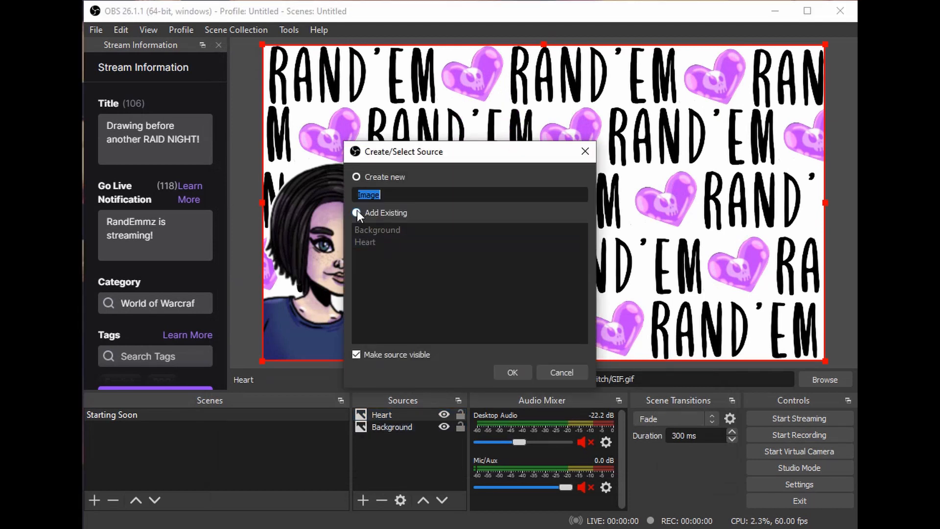
- Add the existing Heart source to the scene again and shift this copy right and slightly up on the canvas
click(356, 213)
click(367, 244)
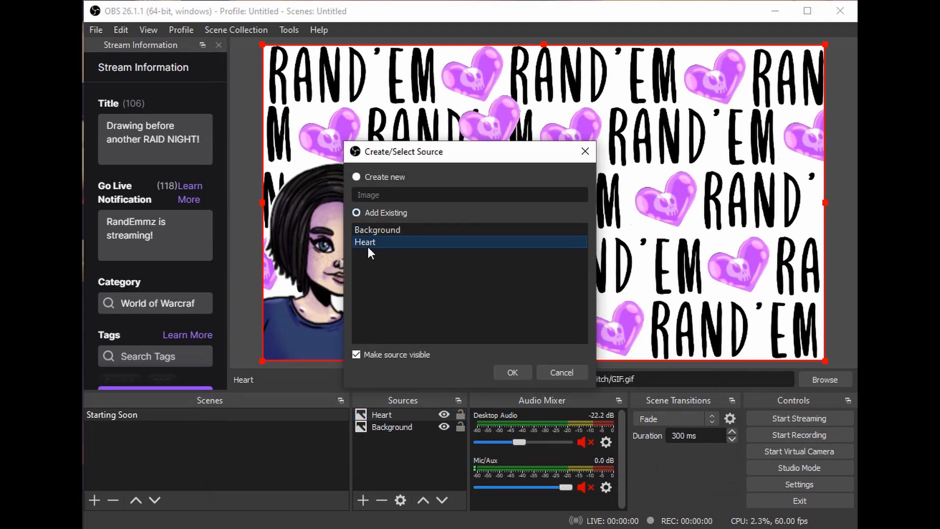
click(506, 372)
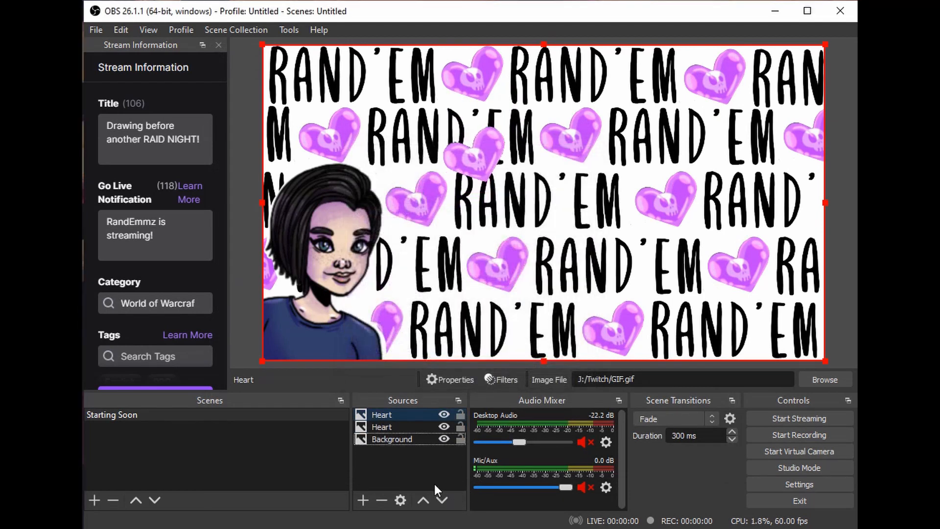
drag(494, 263, 675, 226)
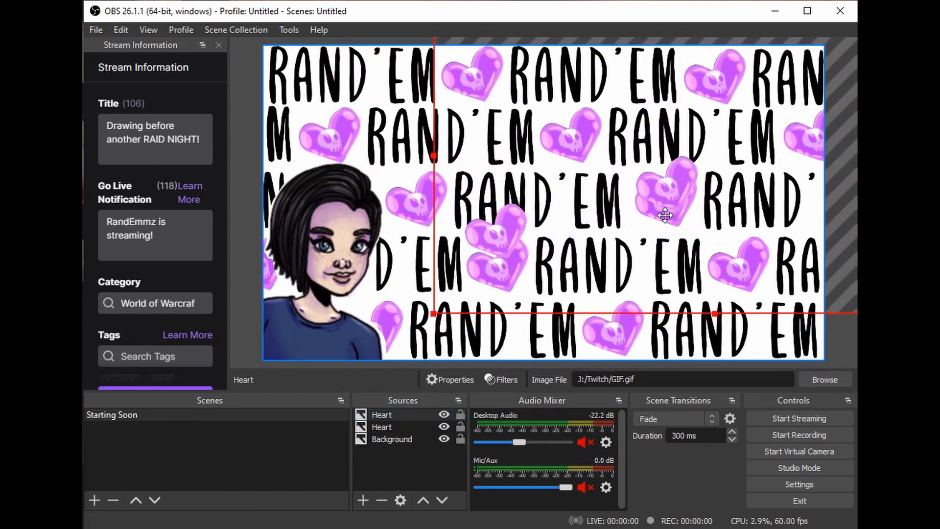
- Copy a Heart source and paste it into the scene as a reference
right_click(383, 428)
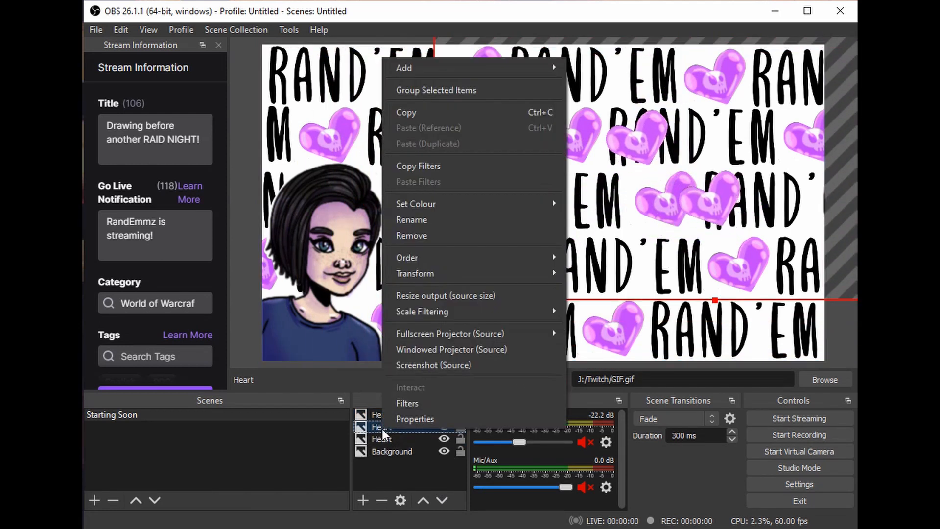
click(457, 113)
right_click(396, 465)
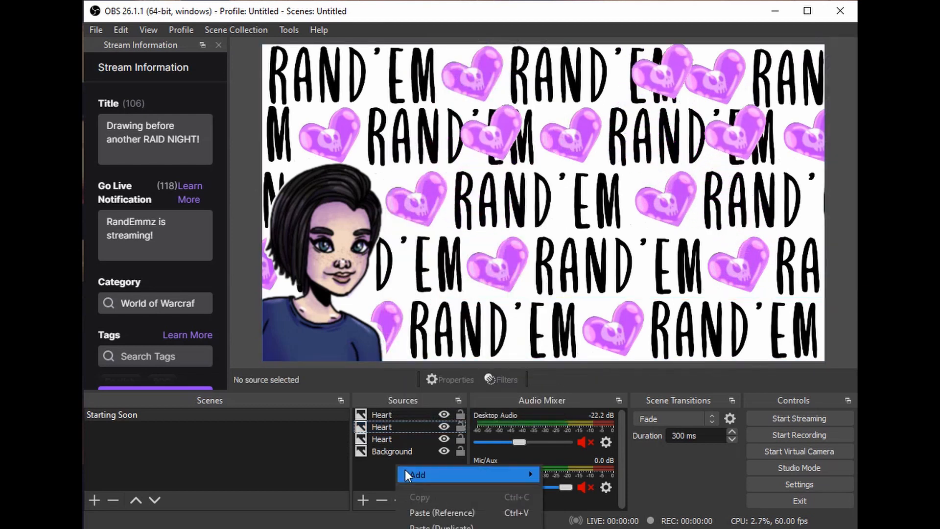
click(477, 513)
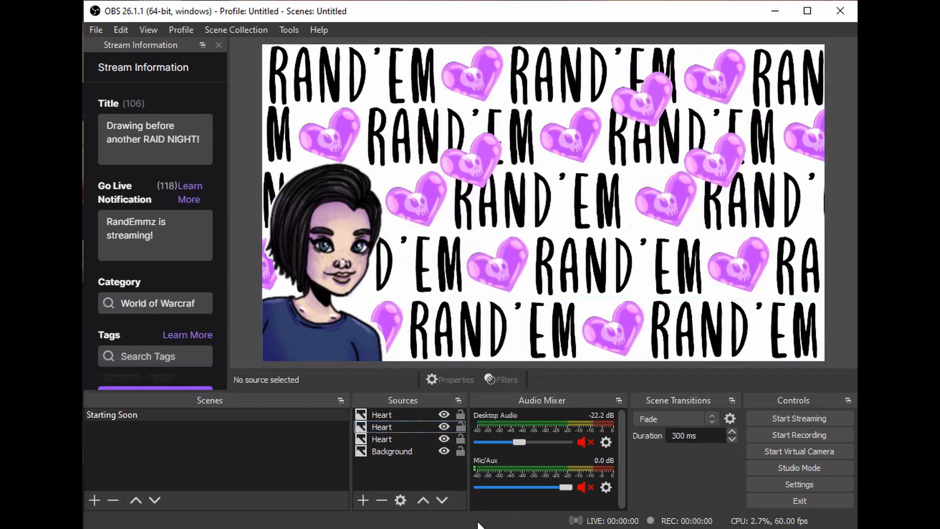
- Pick the STERAM STARTING SOON picture for the starting soon image and add a media source with the same name
click(363, 500)
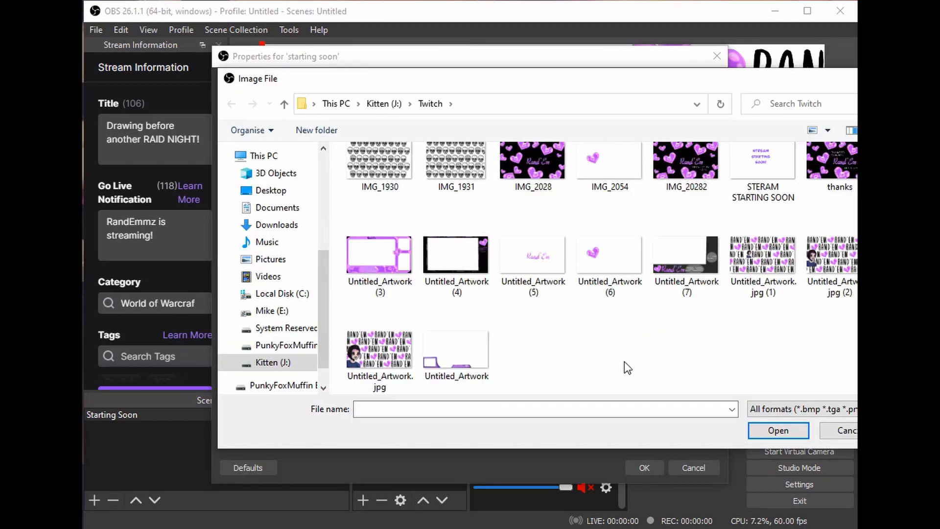
double_click(786, 159)
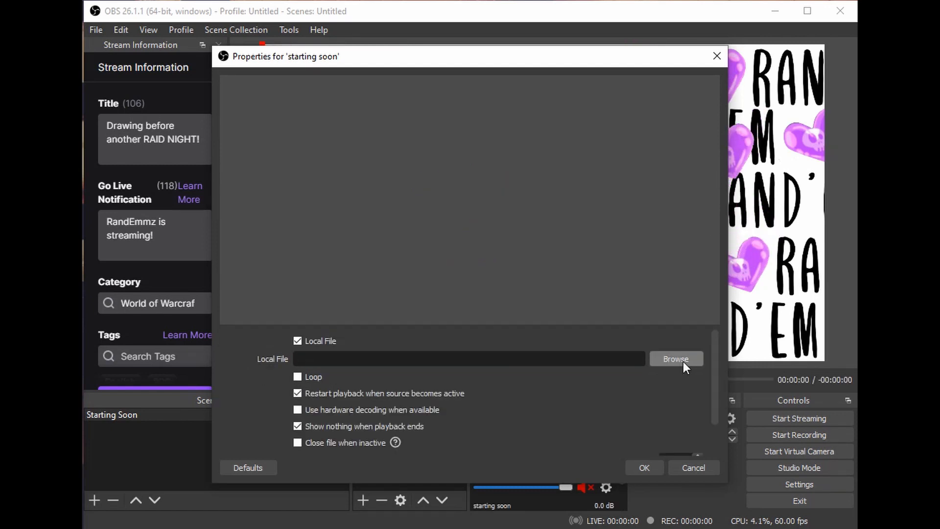
click(680, 463)
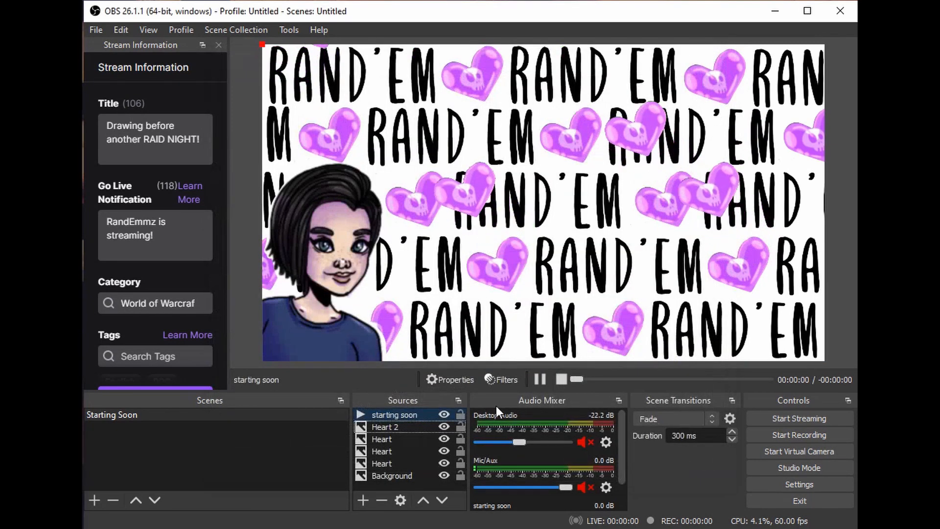
- Rename the starting soon media source to Intro Song
right_click(391, 416)
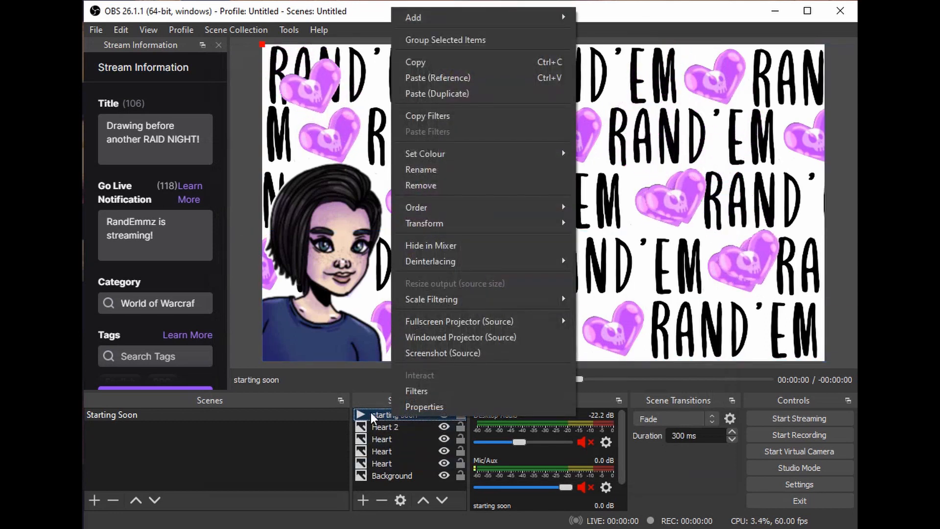
click(381, 413)
right_click(389, 414)
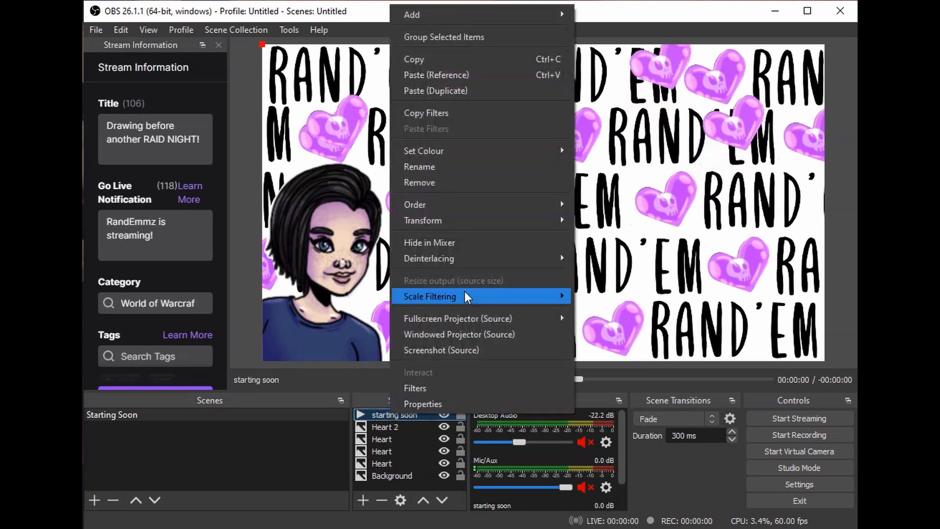
click(459, 167)
text(In)
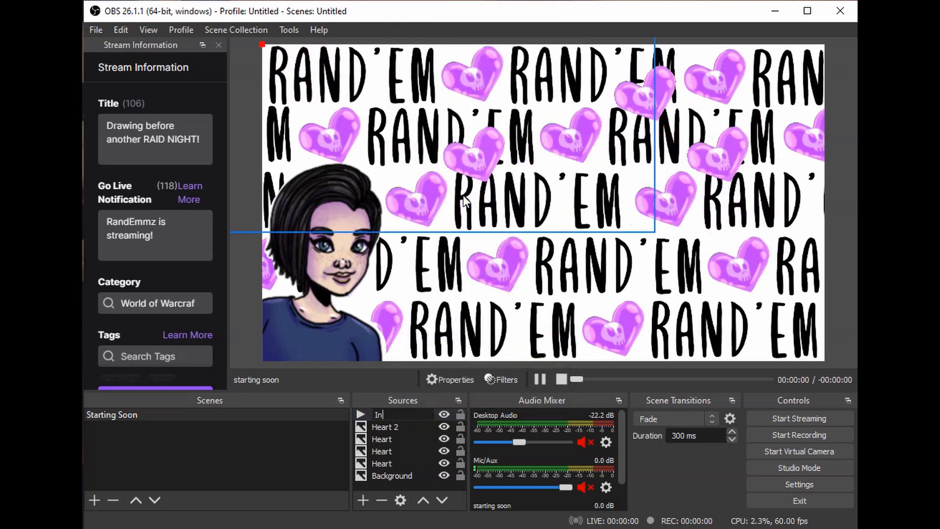
text(tro song)
key(BackSpace)
key(BackSpace)
key(BackSpace)
key(BackSpace)
text(Song)
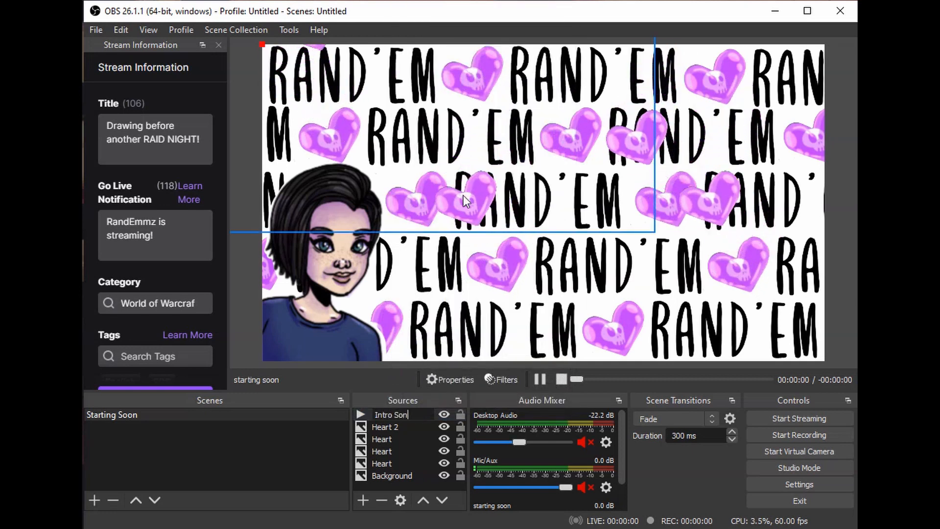
key(Return)
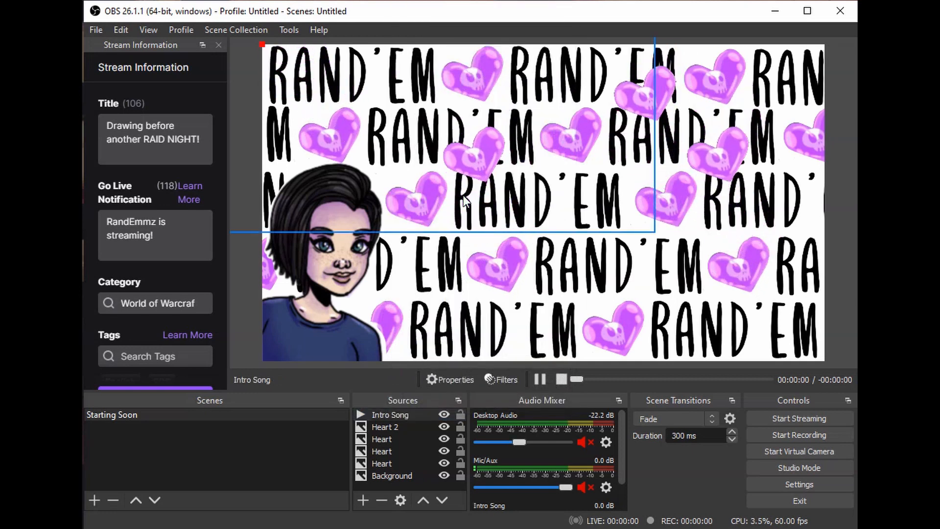
- Load J:/INTRO - Turn Up Burn Up - Diamond Ortiz.mp3 into the Intro Song source and lower its volume to about -21.3 dB
double_click(401, 416)
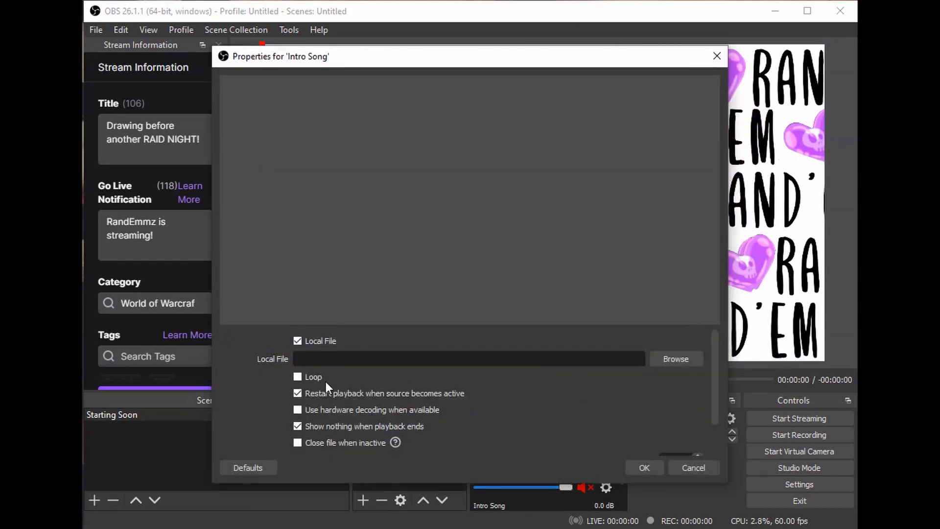
click(685, 358)
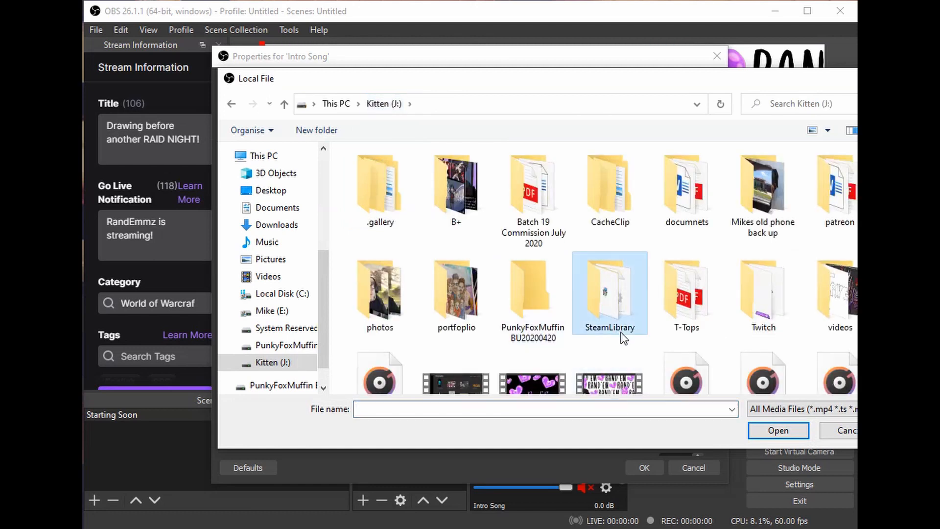
scroll(591, 391, down, 2)
double_click(838, 338)
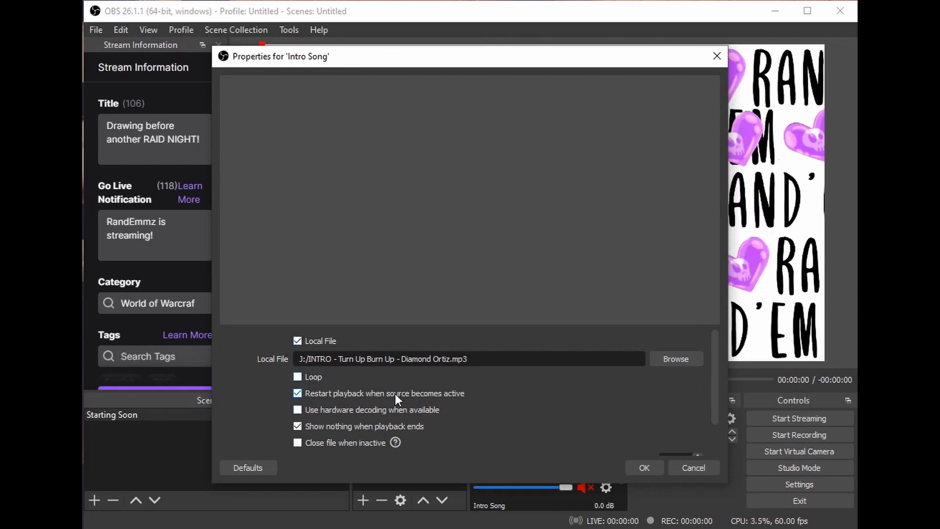
key(Return)
scroll(518, 465, down, 1)
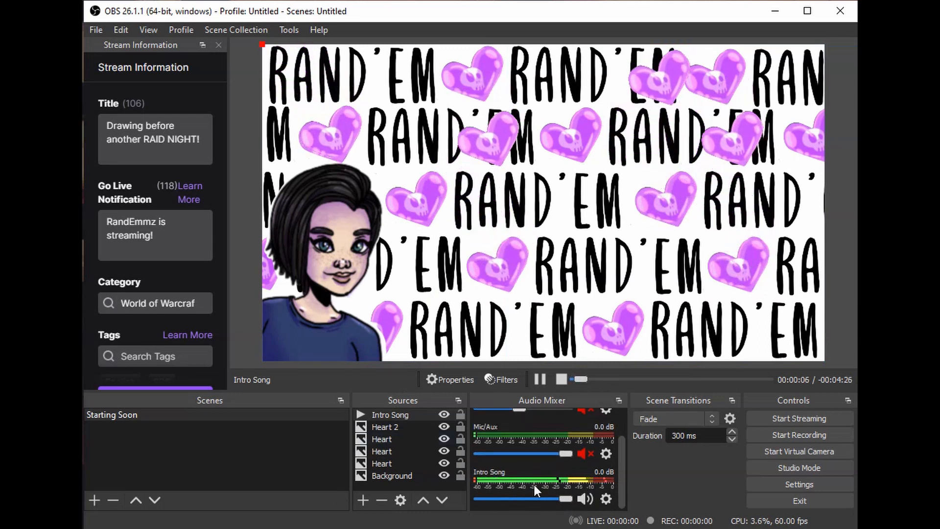
drag(565, 498, 524, 497)
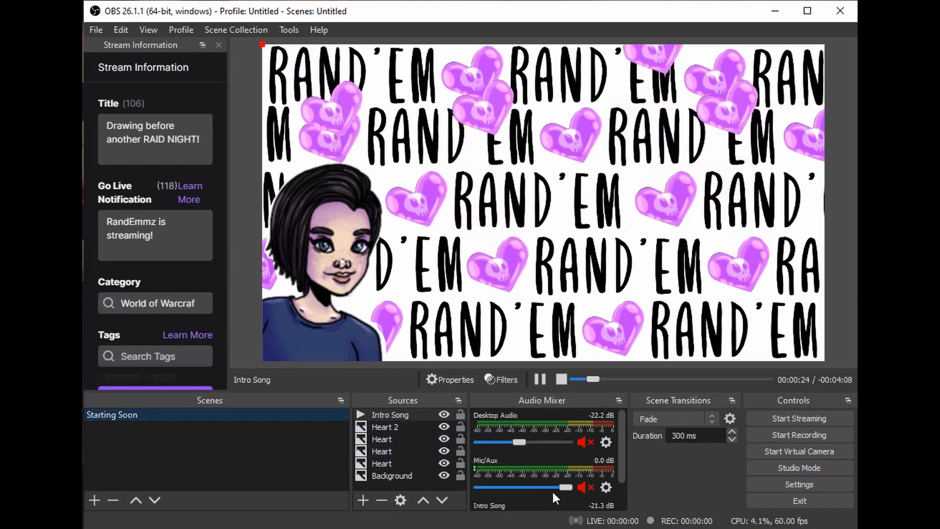
- Create a new scene named Gaming and return to the Starting Soon scene
click(90, 498)
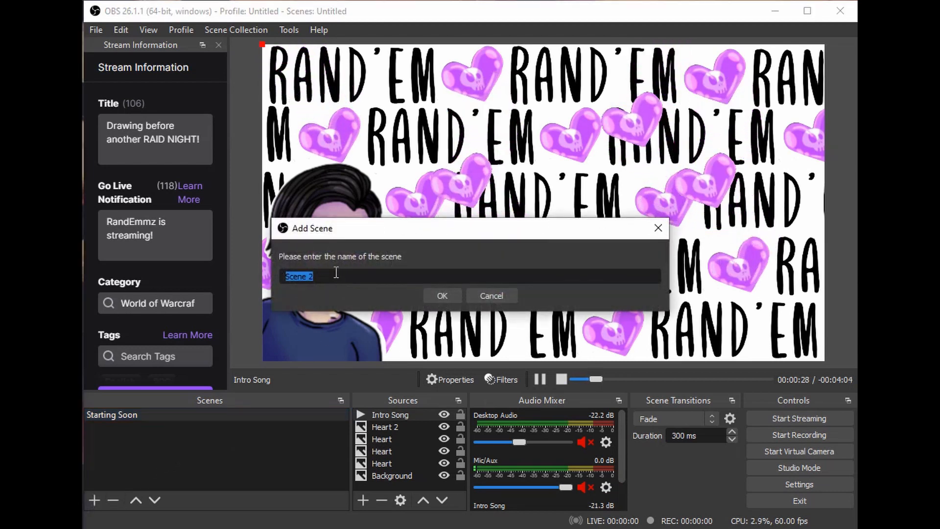
text(Gaming)
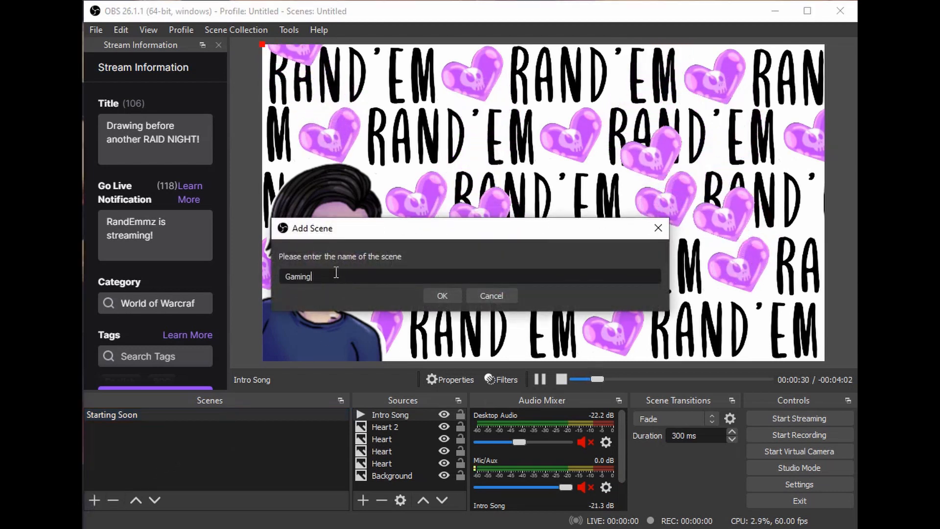
click(439, 295)
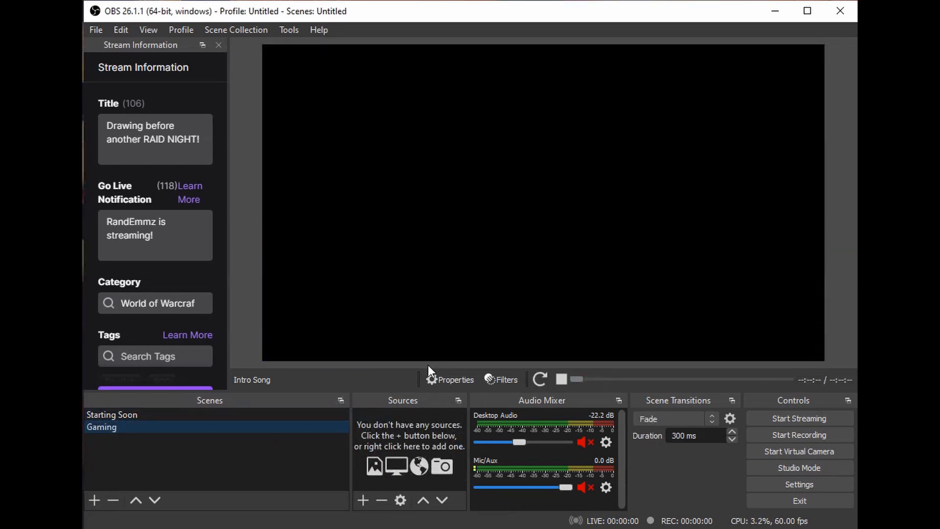
click(248, 416)
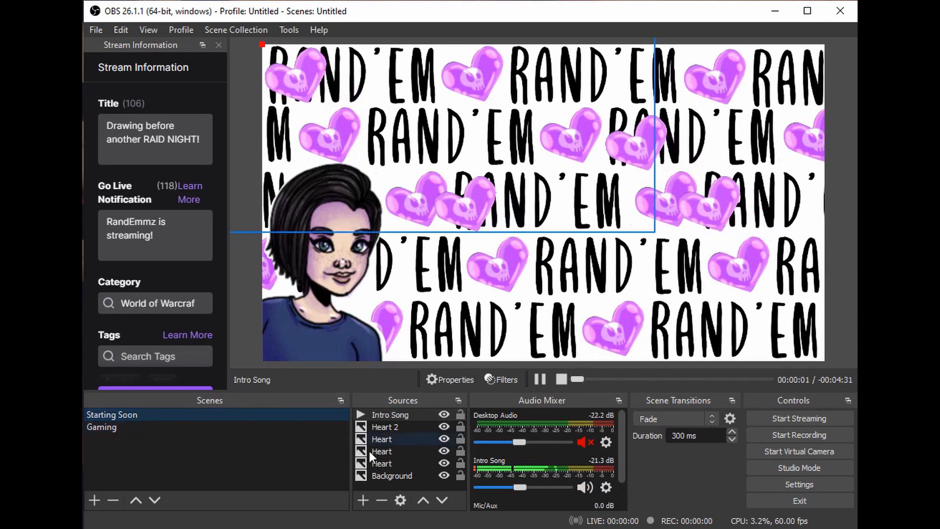
- Switch to the Gaming scene and add a Window Capture source that captures the Voice Recorder window
click(167, 427)
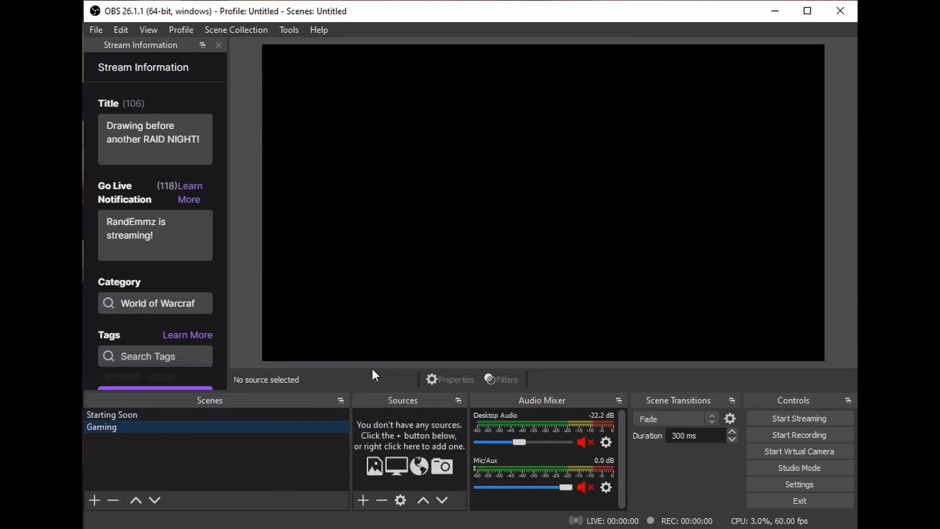
click(364, 498)
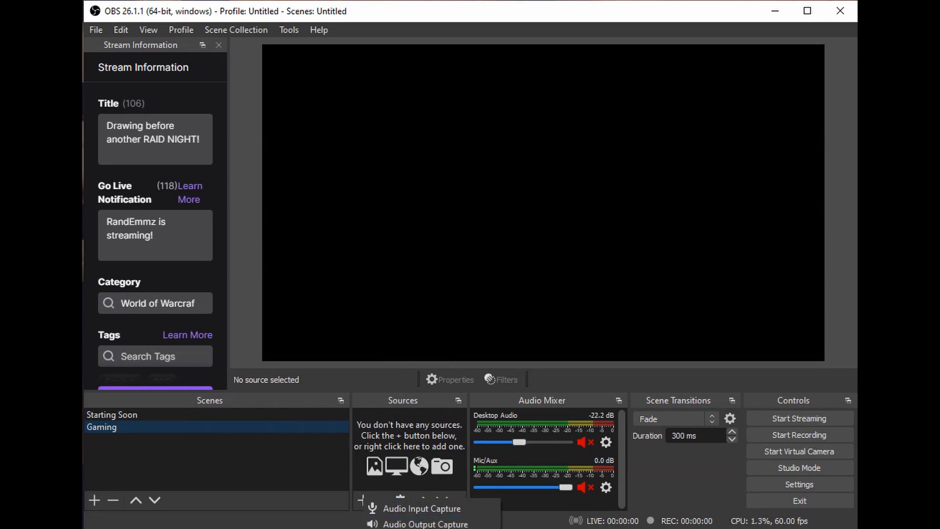
key(Return)
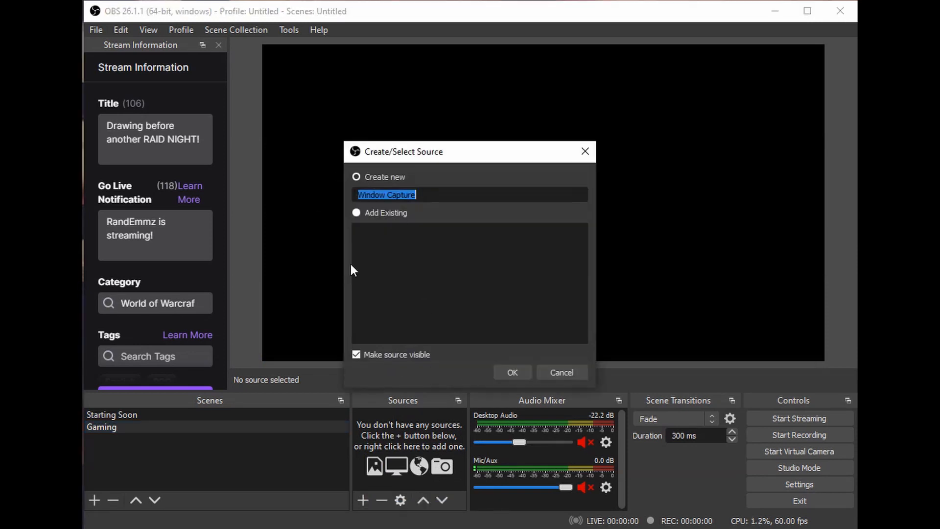
click(512, 372)
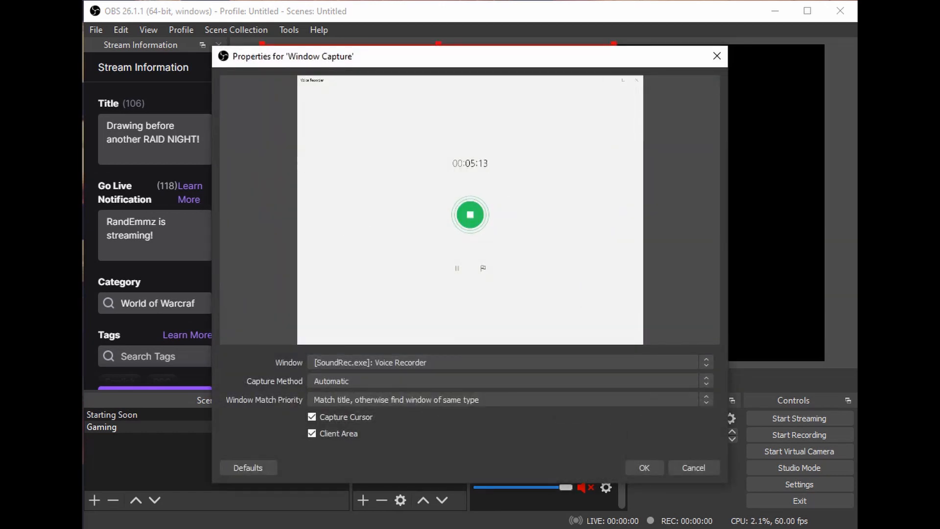
click(421, 358)
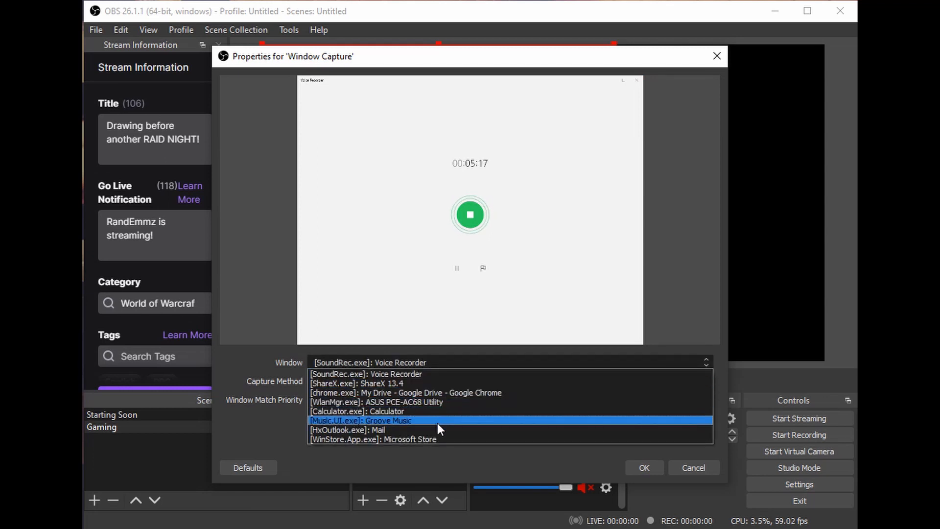
click(252, 436)
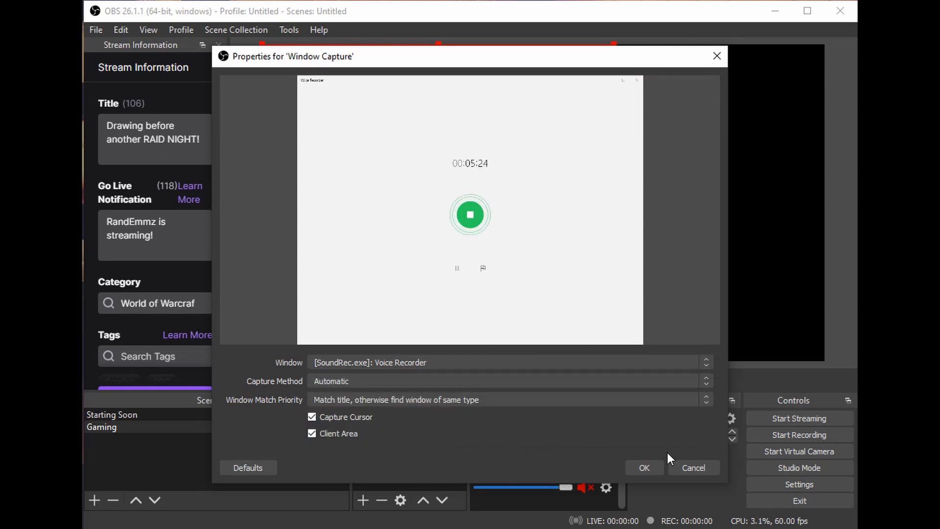
click(646, 468)
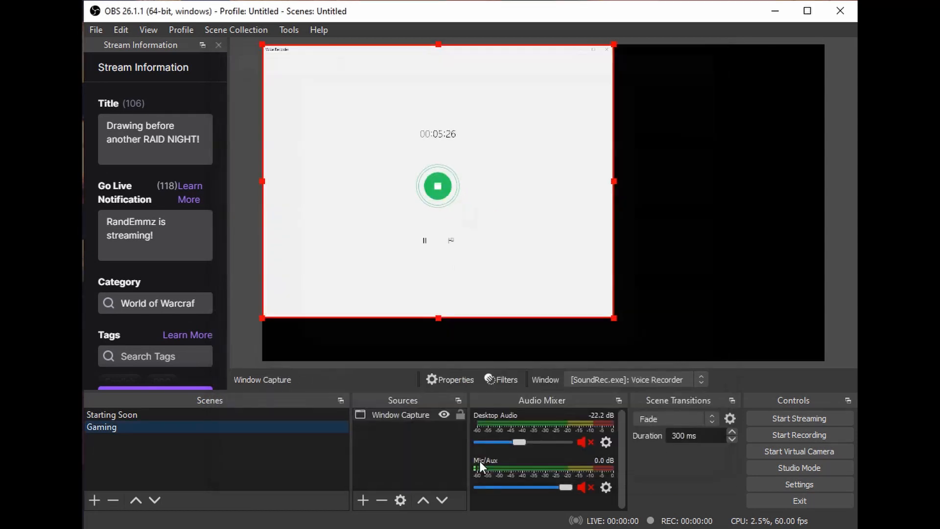
- Hide the Window Capture source in the Gaming scene and leave it deselected
click(446, 415)
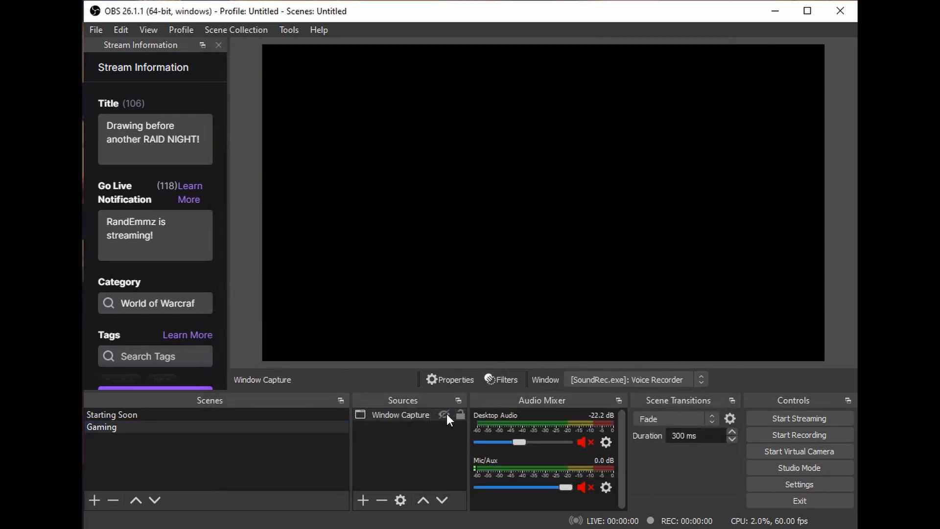
click(446, 415)
click(446, 414)
click(430, 442)
- Add a Display Capture source for Display 1: 1920x1080 and clear the browser and ShareX windows off the captured desktop
click(362, 499)
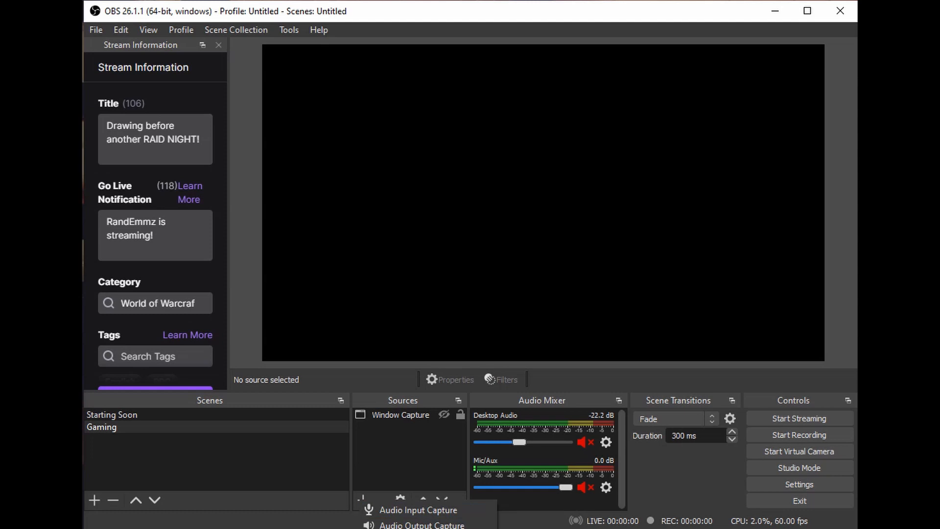
click(417, 528)
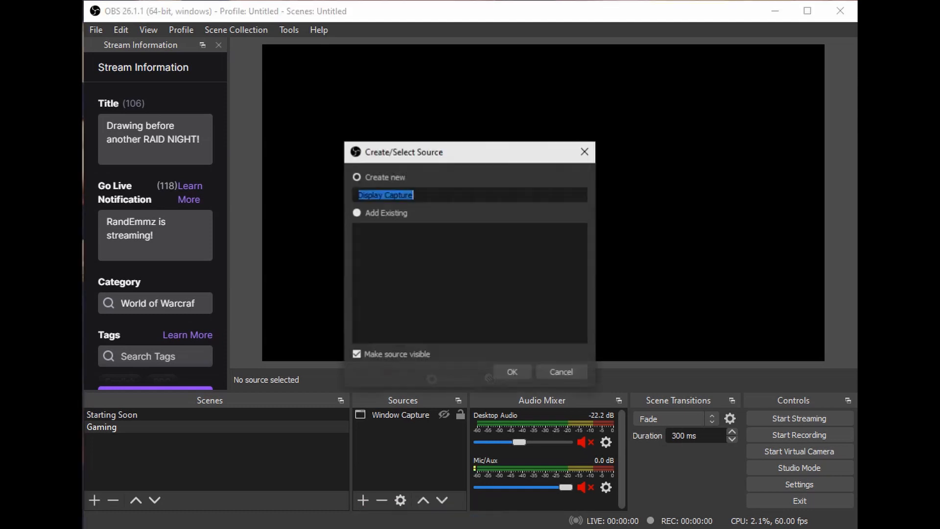
key(Return)
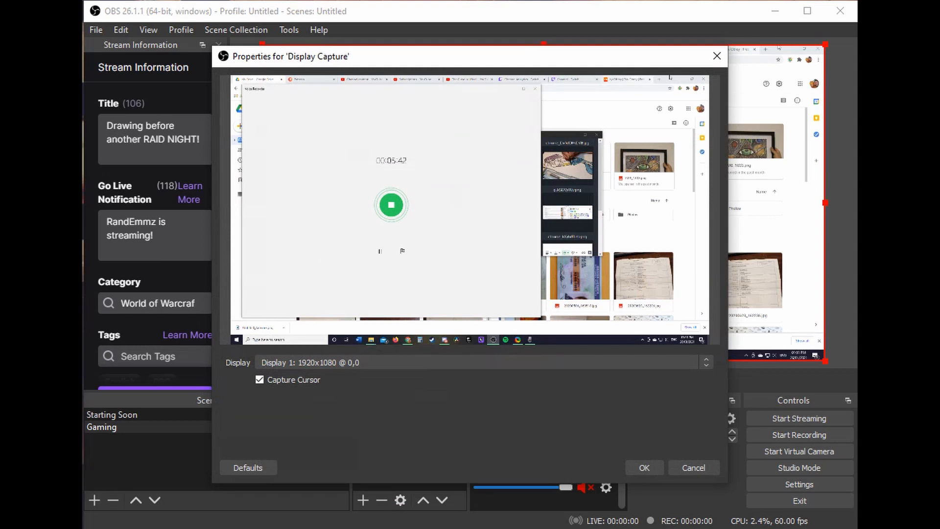
click(574, 135)
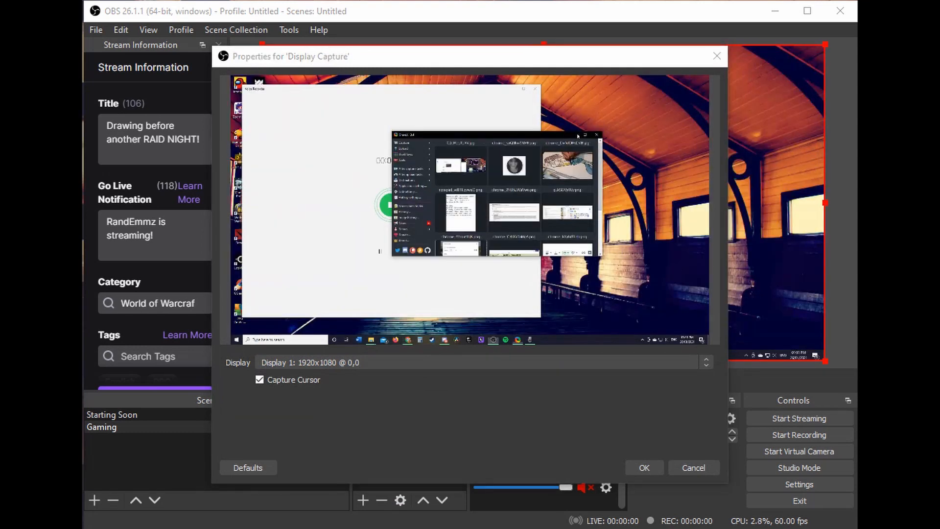
drag(478, 95, 555, 94)
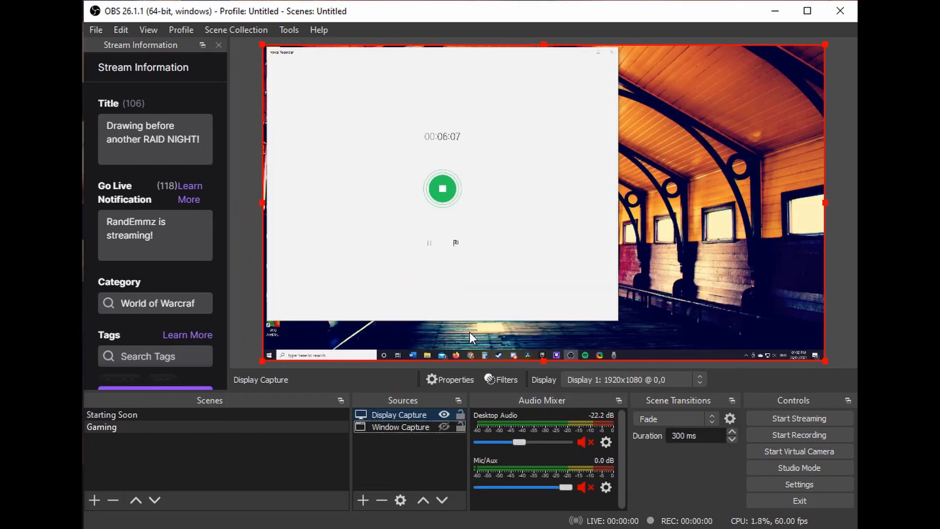
- Add a video capture device source named Webcam and set its device to Webcam C110
click(367, 497)
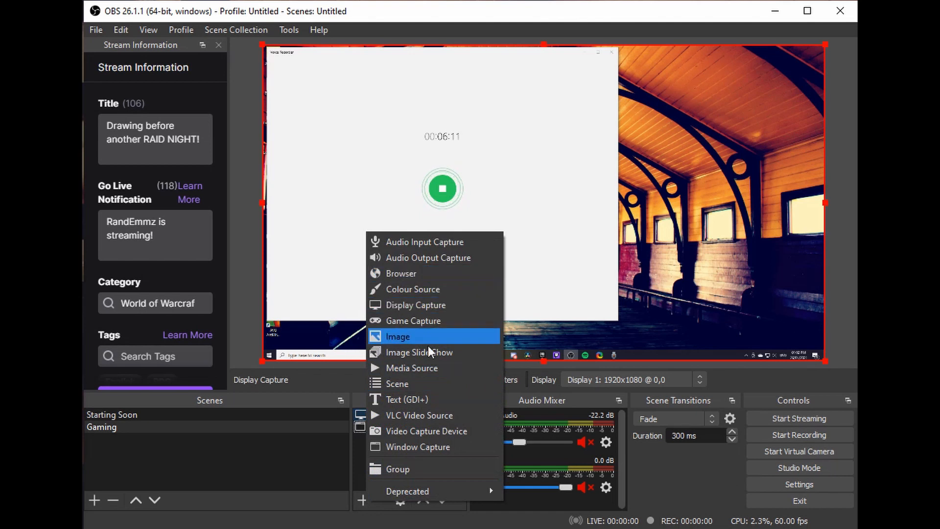
click(438, 432)
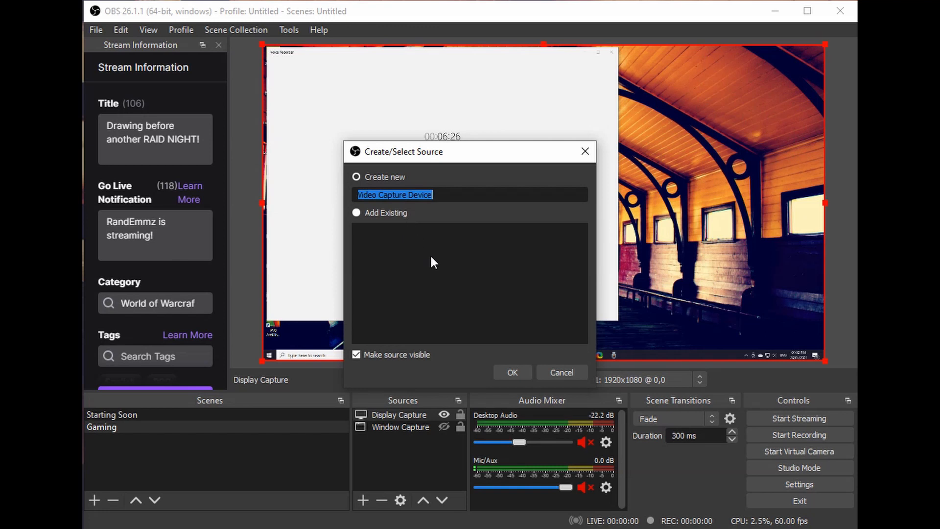
text(Webcam)
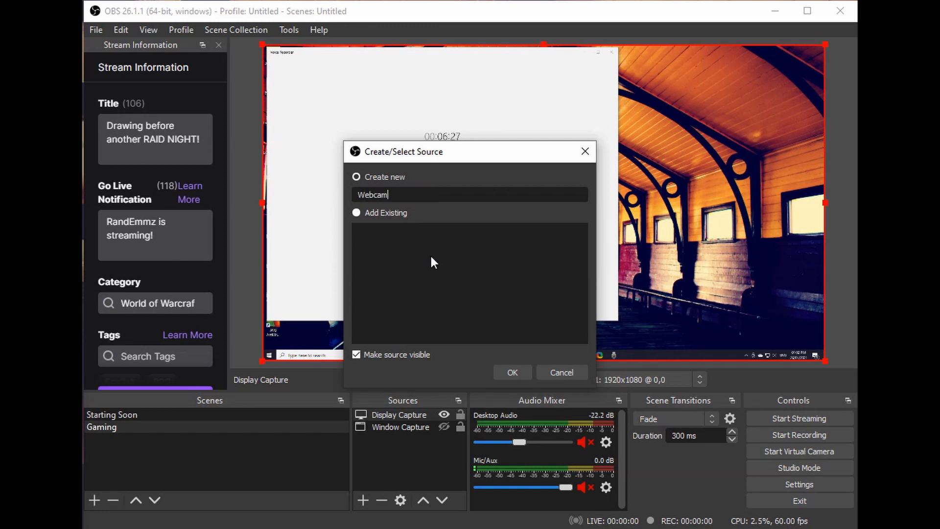
click(515, 372)
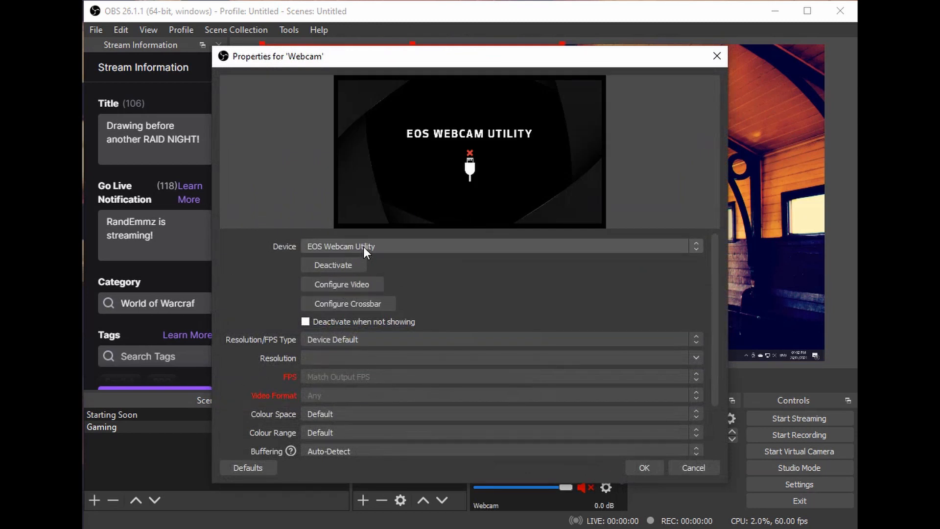
click(363, 247)
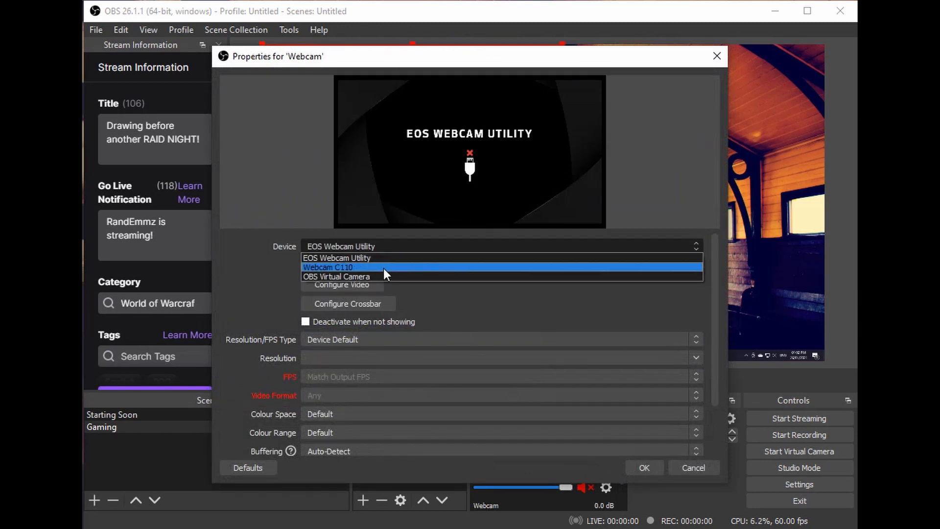
click(357, 268)
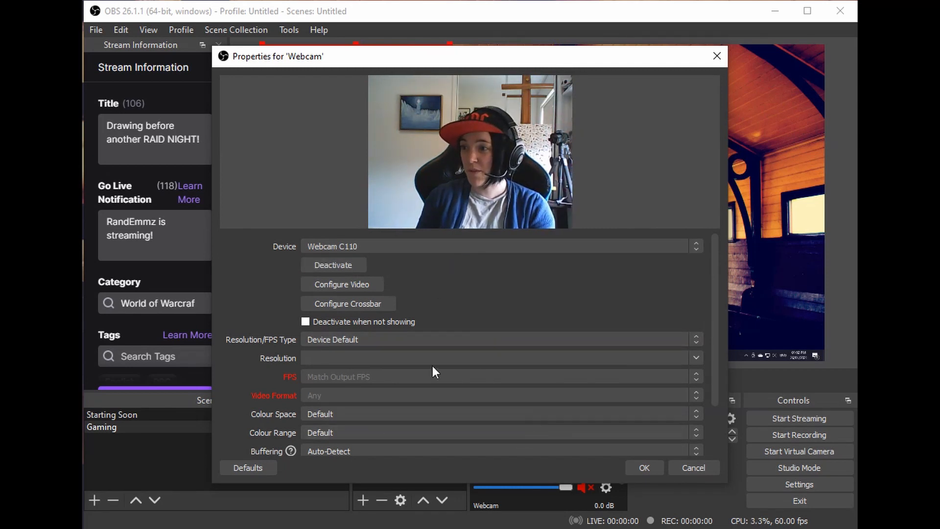
scroll(399, 400, down, 3)
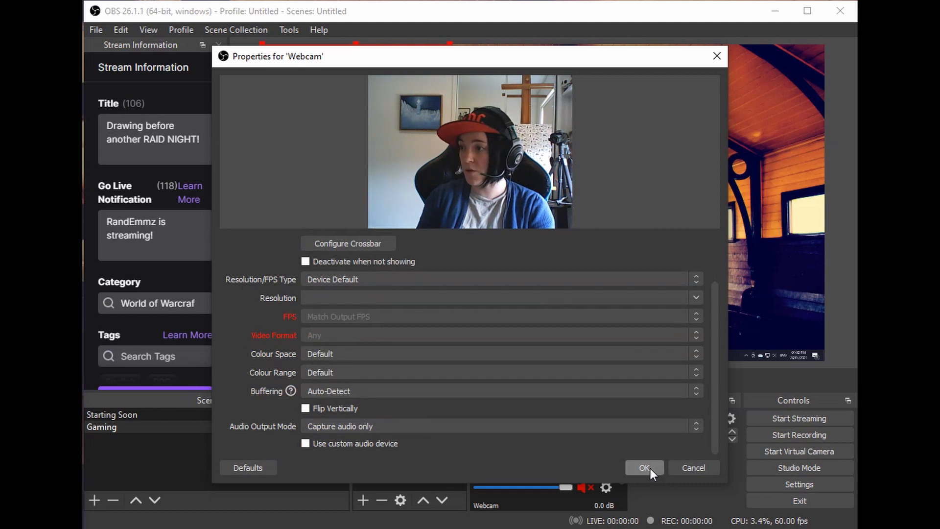
key(Return)
- Move the webcam picture to the lower-left corner of the canvas and shrink it to about a fifth of the canvas width
drag(381, 132, 382, 308)
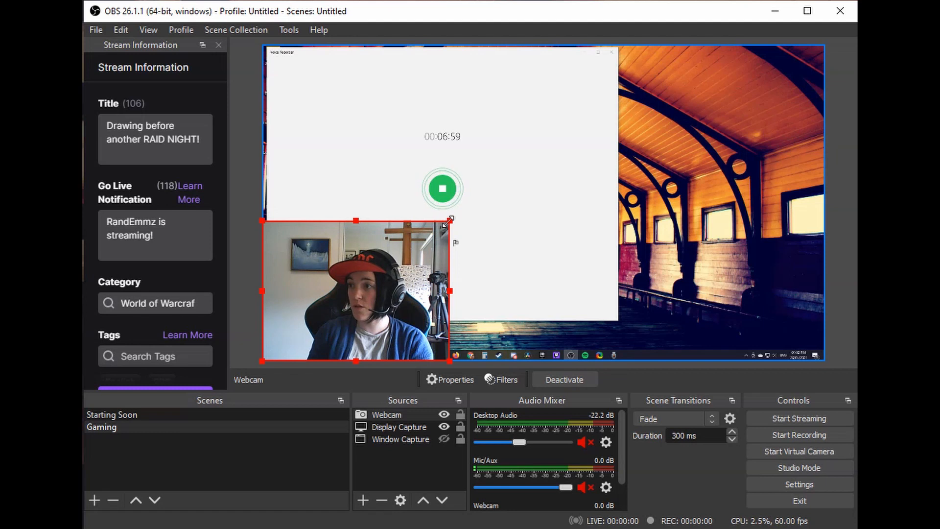
drag(450, 221, 376, 280)
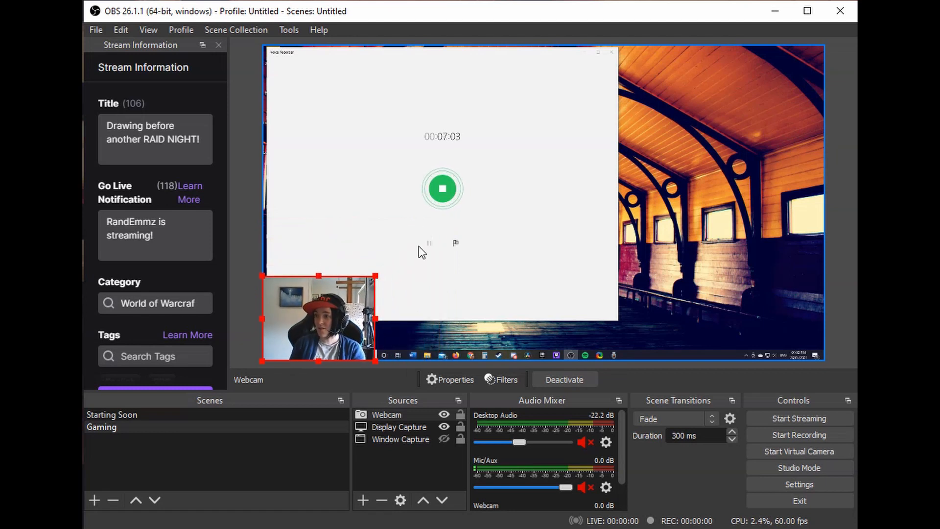
click(396, 460)
- Add a new image source named Overlay to the Gaming scene
click(363, 500)
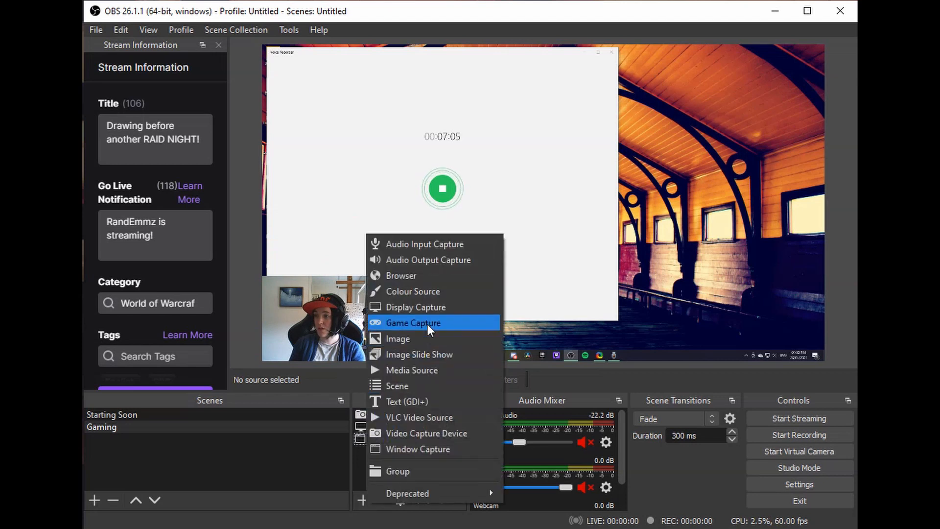
click(411, 336)
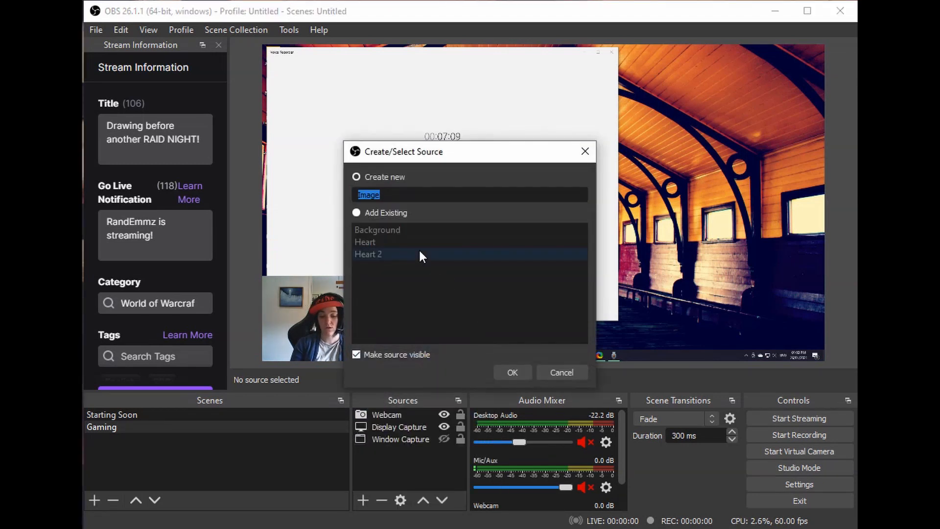
text(Overlay)
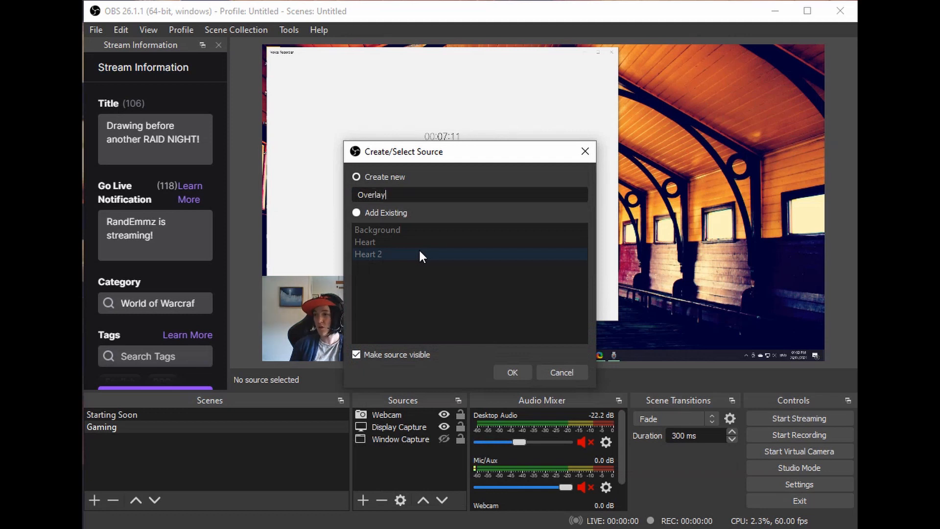
click(513, 372)
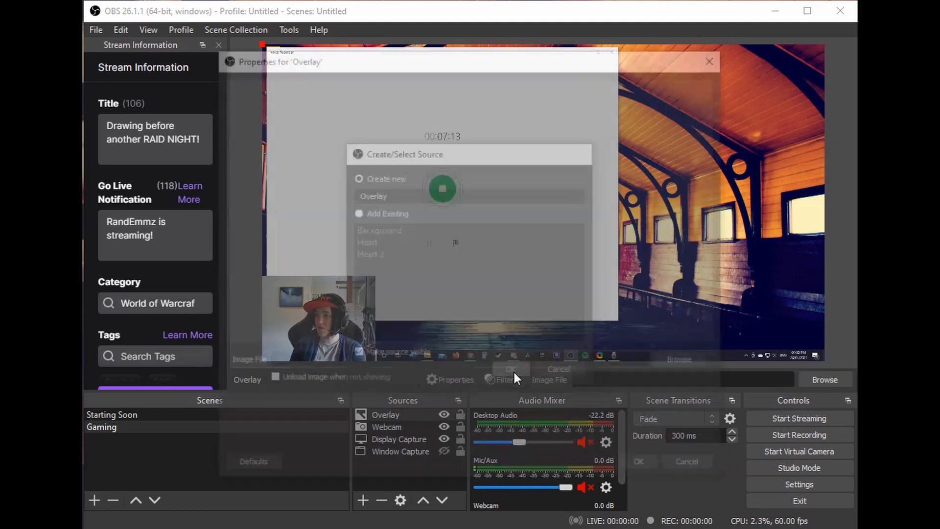
- Load J:/Twitch/Untitled_Artwork.png, the artwork with the purple webcam frame, into the Overlay source
click(679, 363)
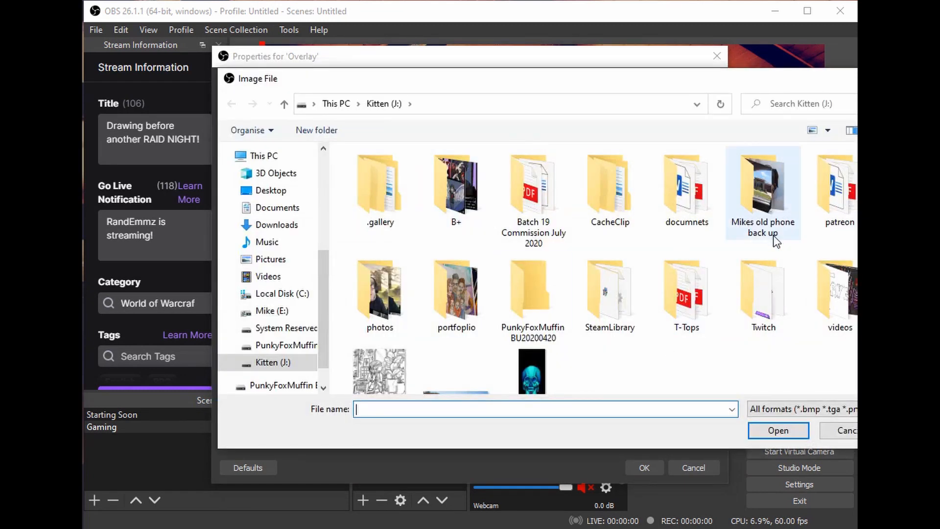
double_click(776, 313)
scroll(769, 339, down, 5)
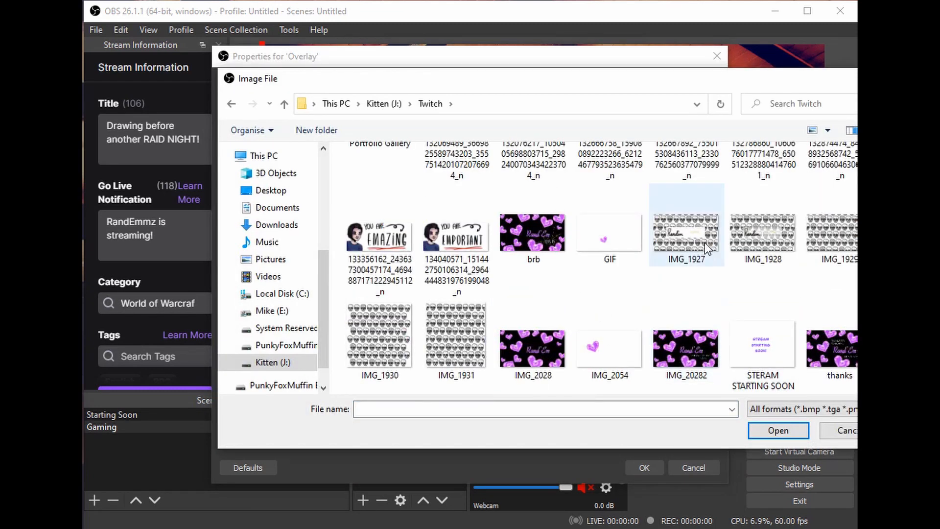
click(368, 258)
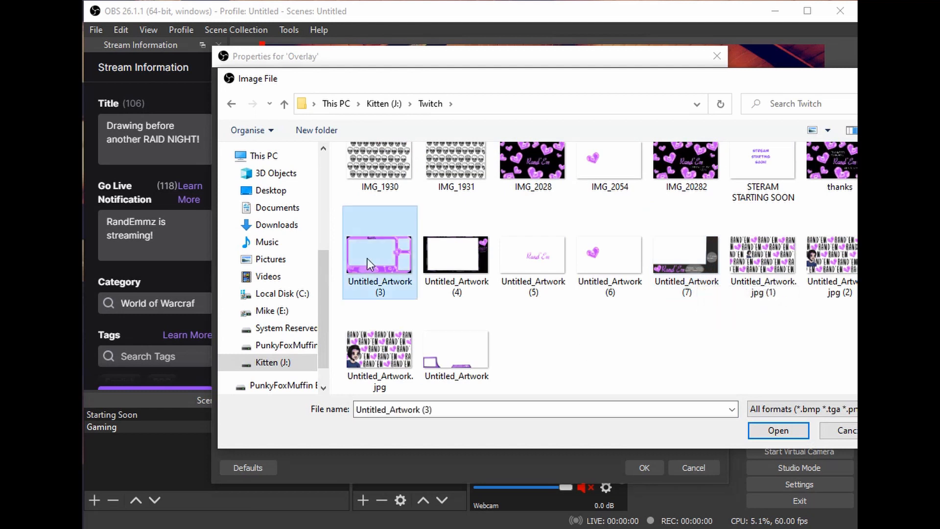
click(461, 262)
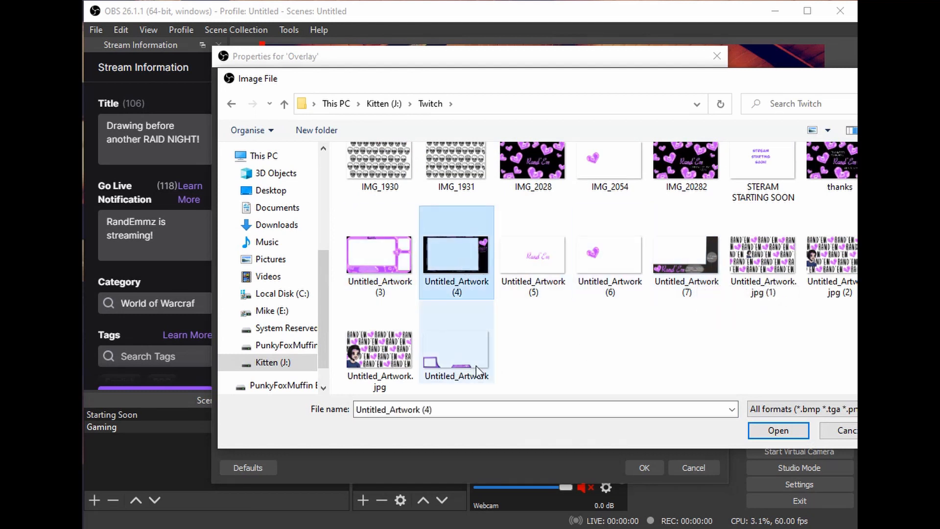
double_click(465, 338)
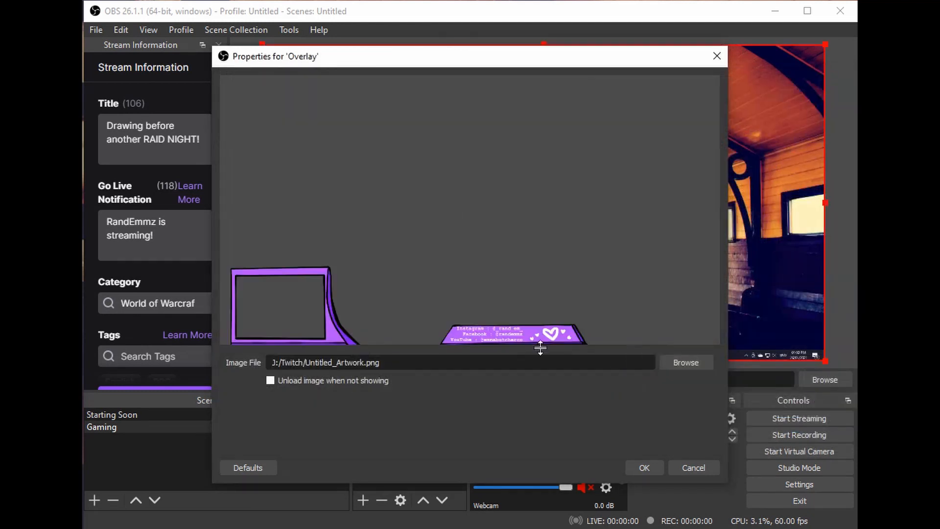
click(647, 469)
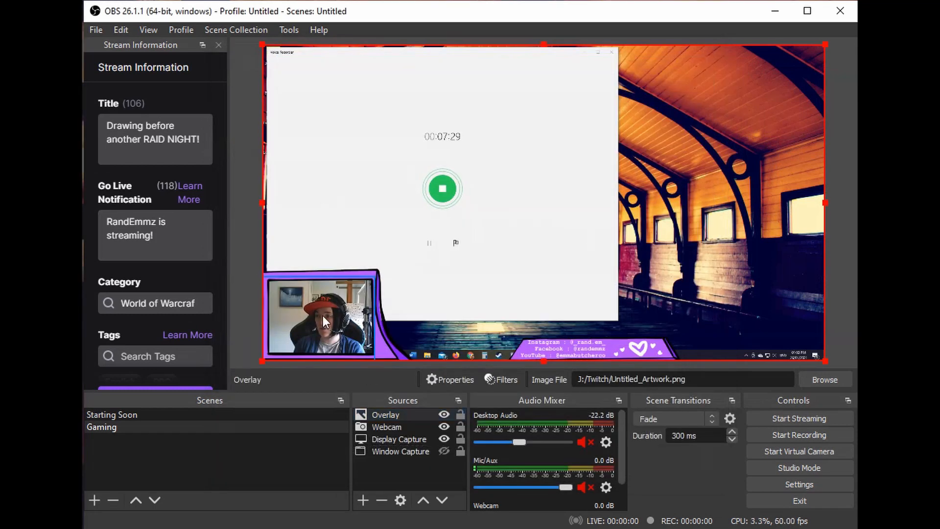
- Enlarge the webcam picture slightly so that it fills the opening of the overlay's purple frame
click(322, 316)
mouse_move(380, 271)
mouse_down()
mouse_move(443, 228)
mouse_move(381, 277)
mouse_up()
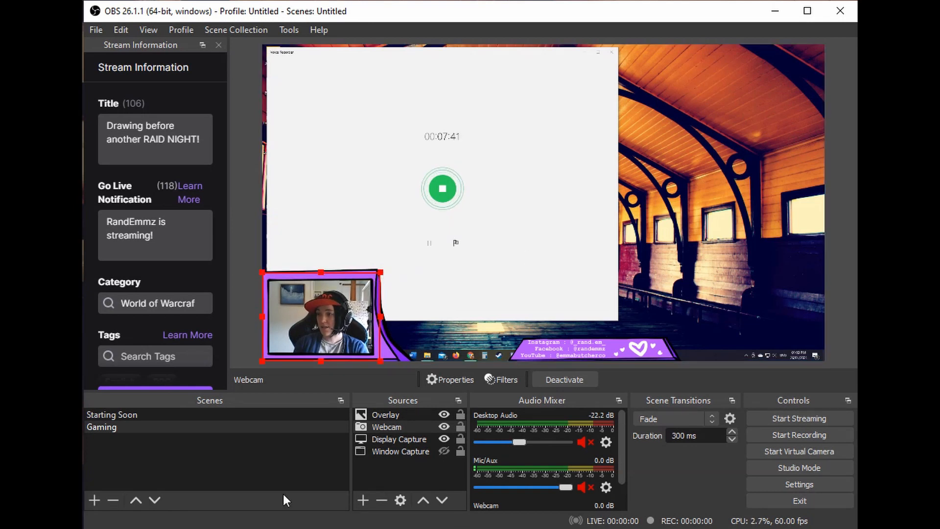
click(416, 461)
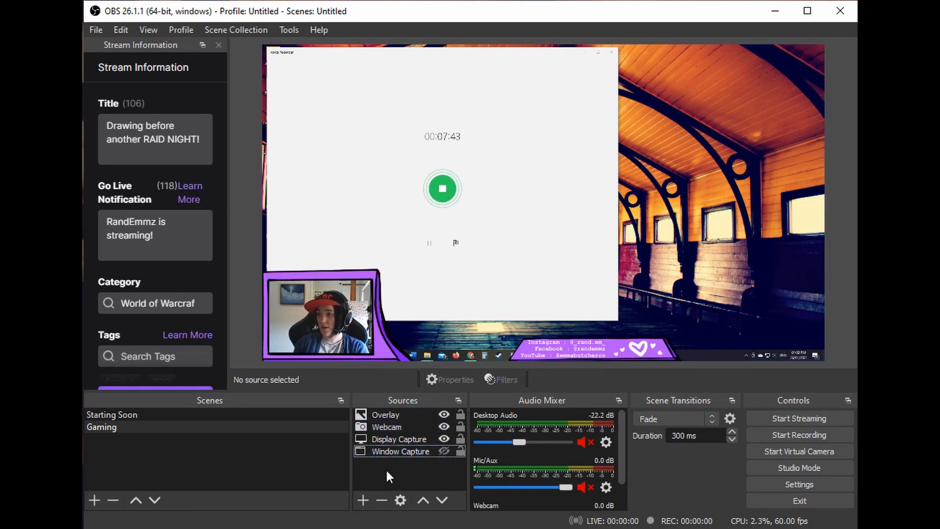
- Add an image source named Heart2 with J:/Twitch/IMG_2054.PNG to the Gaming scene and move its heart into the canvas's lower-right corner
click(363, 499)
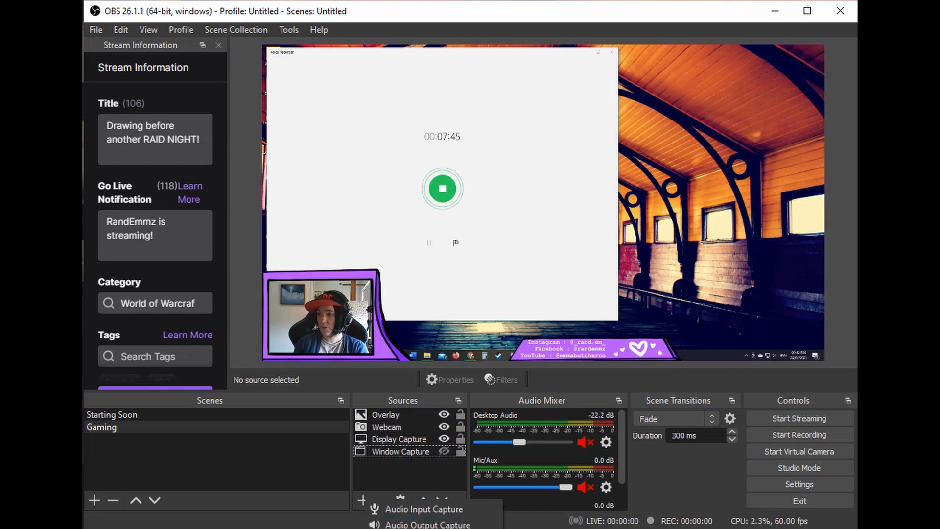
click(426, 528)
text(H)
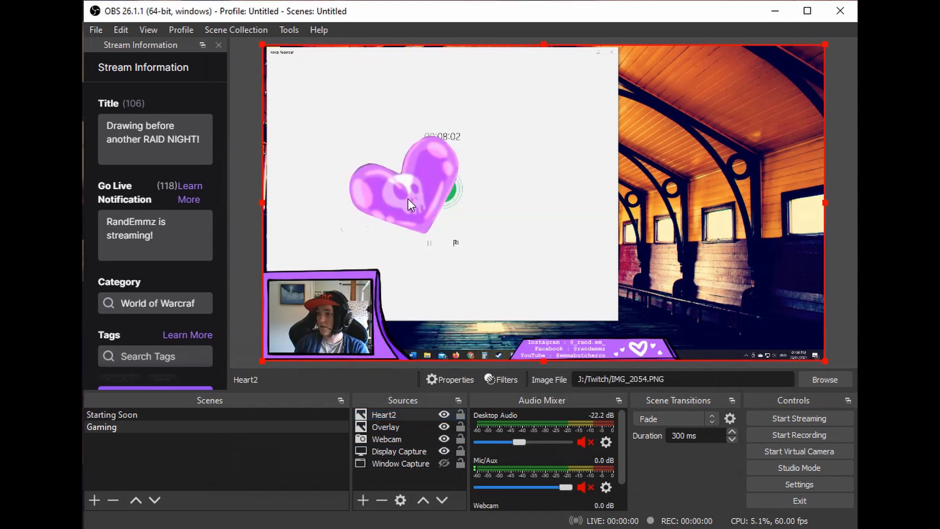
drag(407, 199, 801, 342)
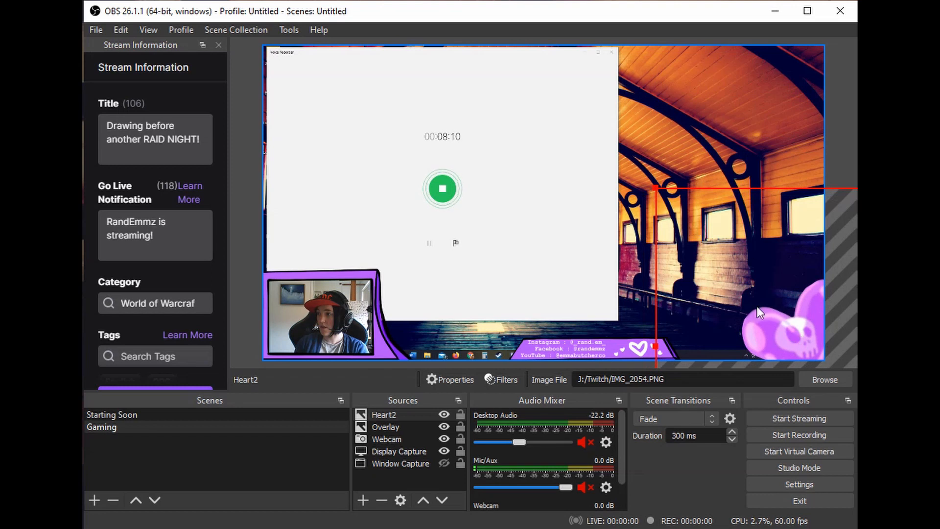
drag(757, 306, 760, 322)
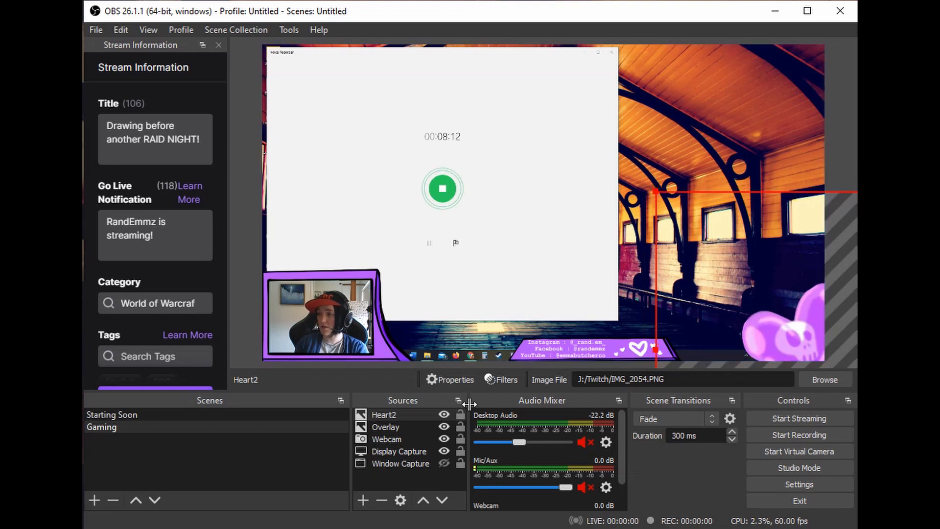
- Hide and show the Heart2 source twice to try out its visibility, leaving it shown
click(442, 416)
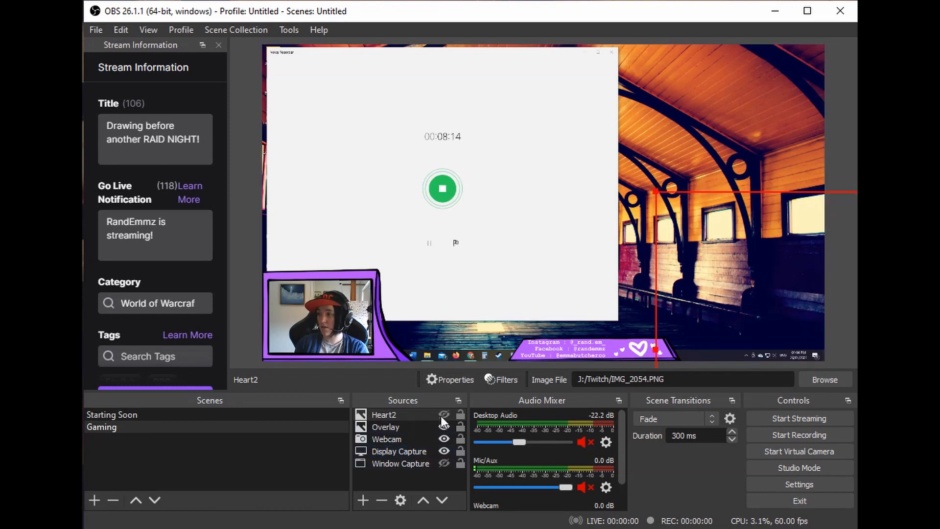
click(442, 415)
click(443, 414)
click(443, 415)
click(274, 458)
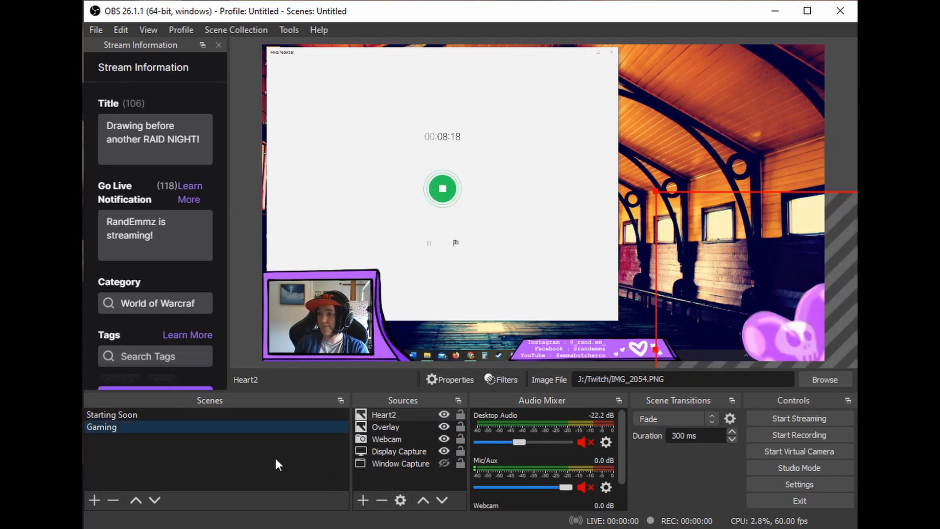
- Create a new scene named End Screen
click(95, 500)
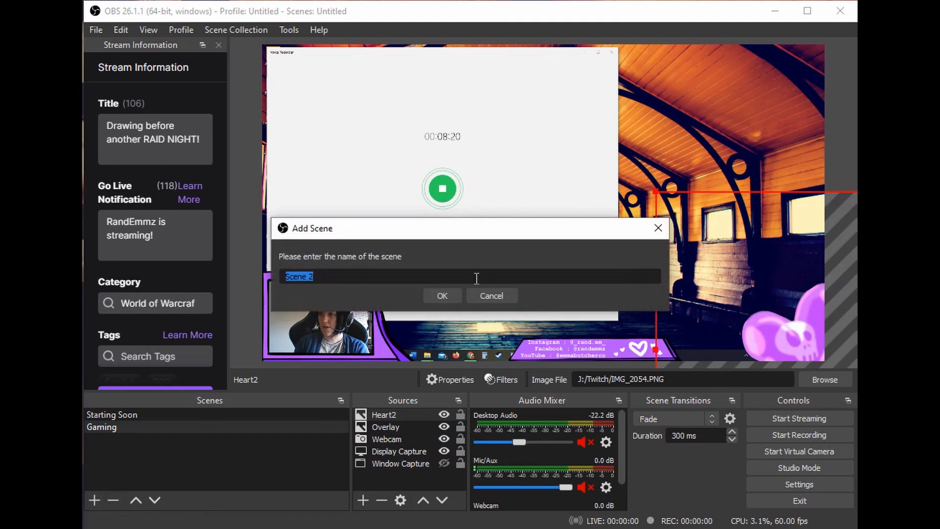
text(End Scren)
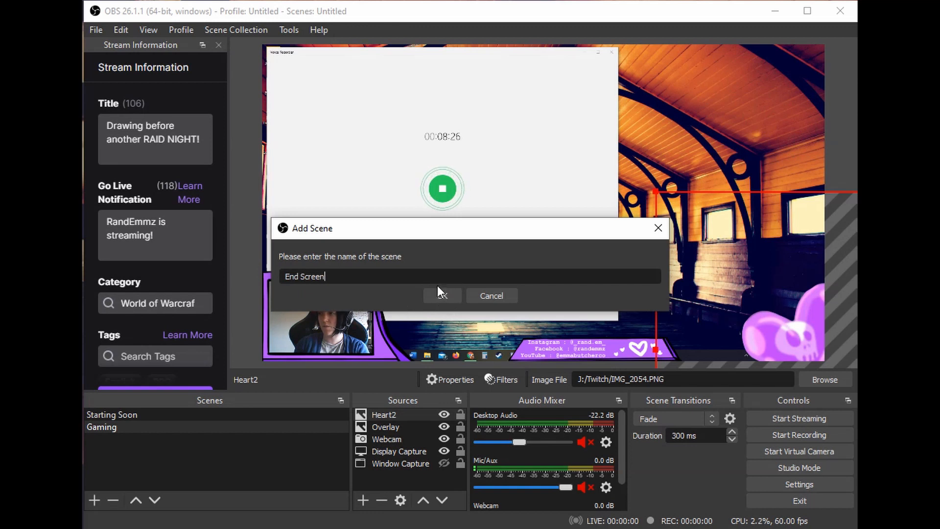
click(440, 296)
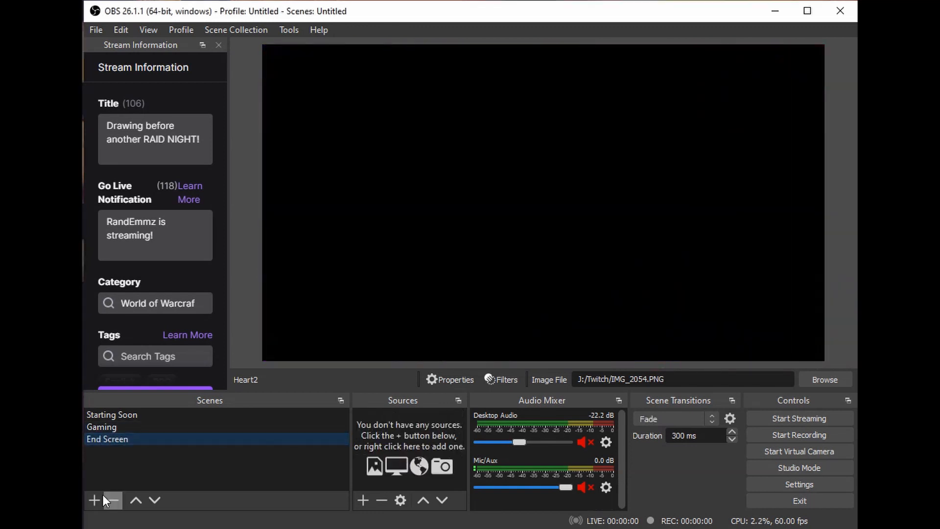
- Add an image source named Ending to the End Screen scene using the picture J:/Twitch/thanks.jpg
click(363, 499)
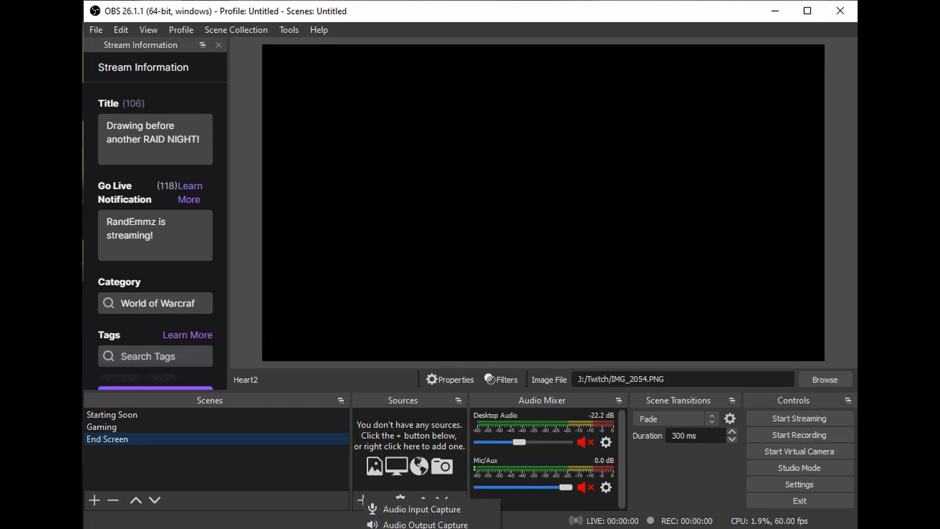
click(421, 528)
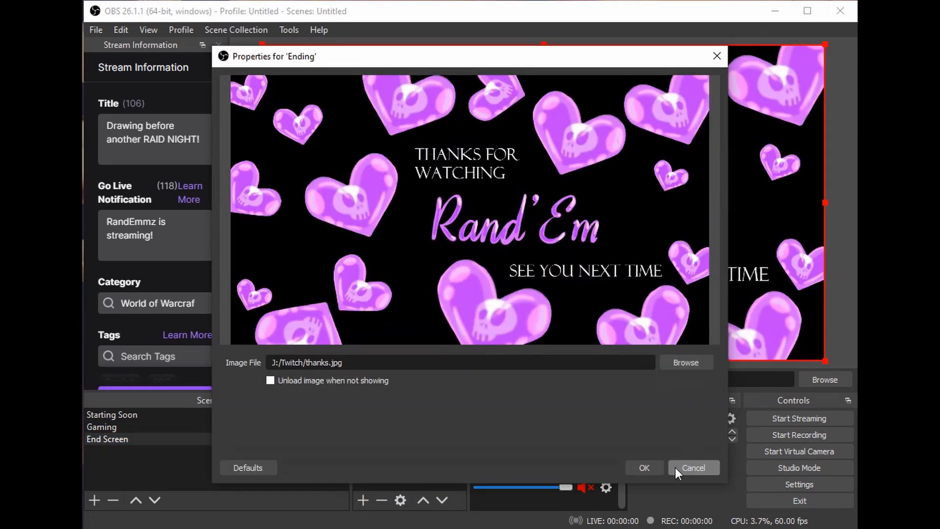
click(647, 466)
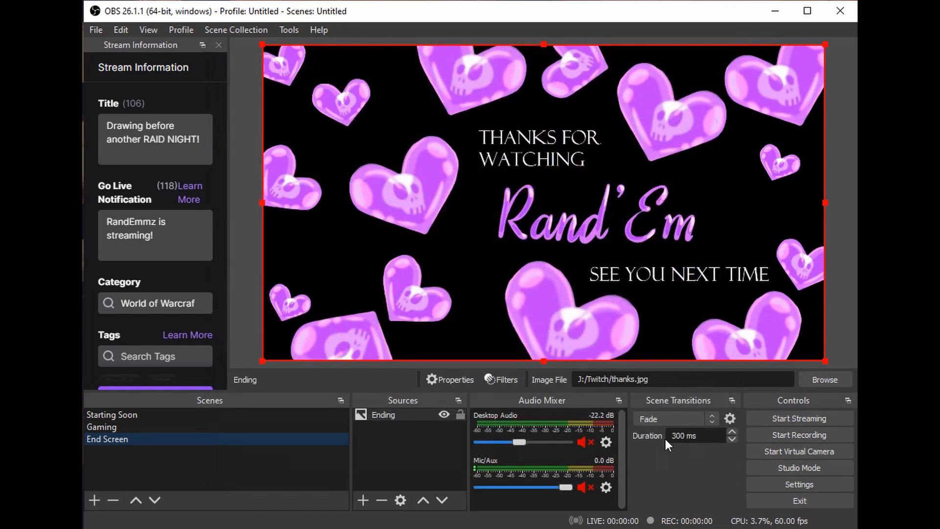
click(383, 468)
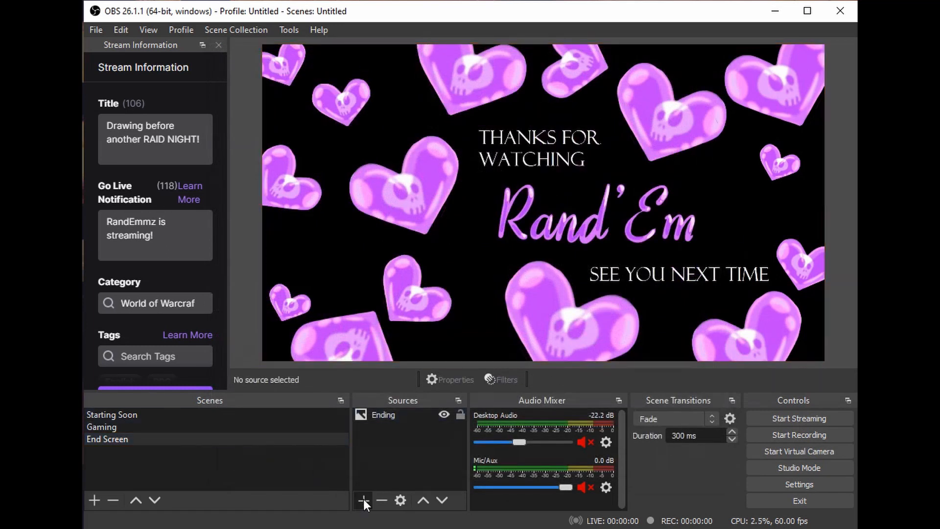
- Add the existing Intro Song media source to the End Screen scene
click(364, 499)
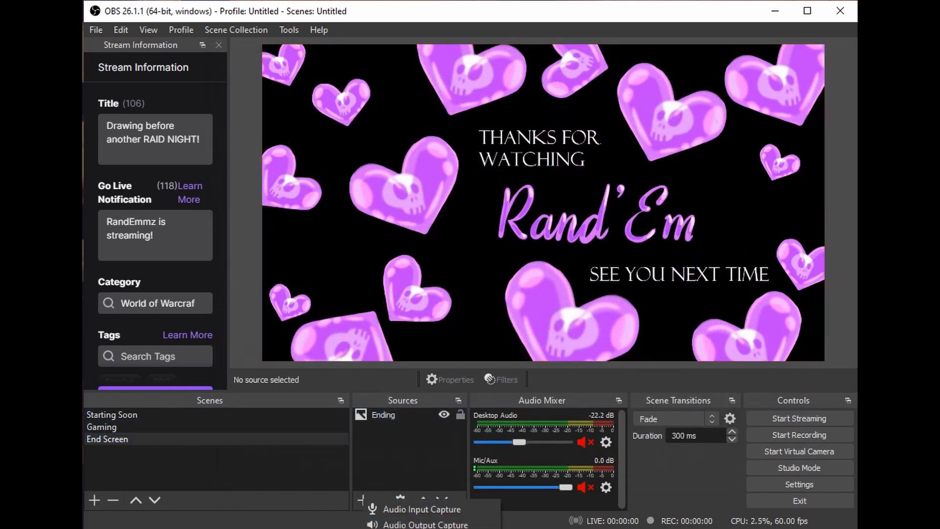
click(422, 528)
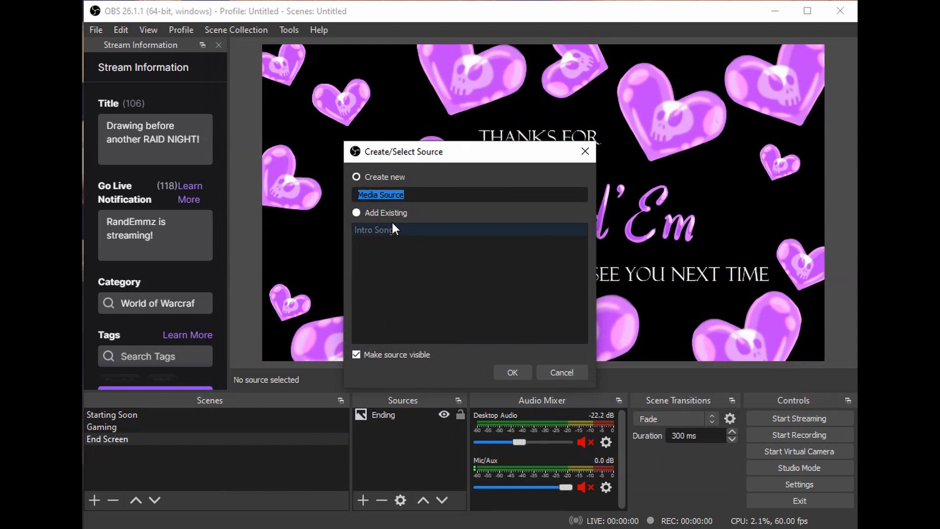
click(381, 230)
click(502, 371)
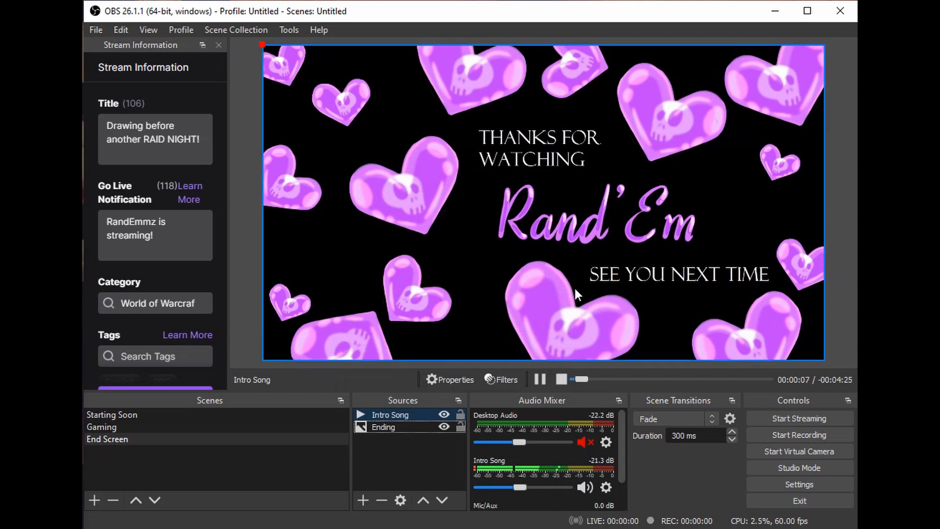
- Review the Starting Soon scene, return to the Gaming scene, and minimise the Voice Recorder window on the captured desktop
click(116, 417)
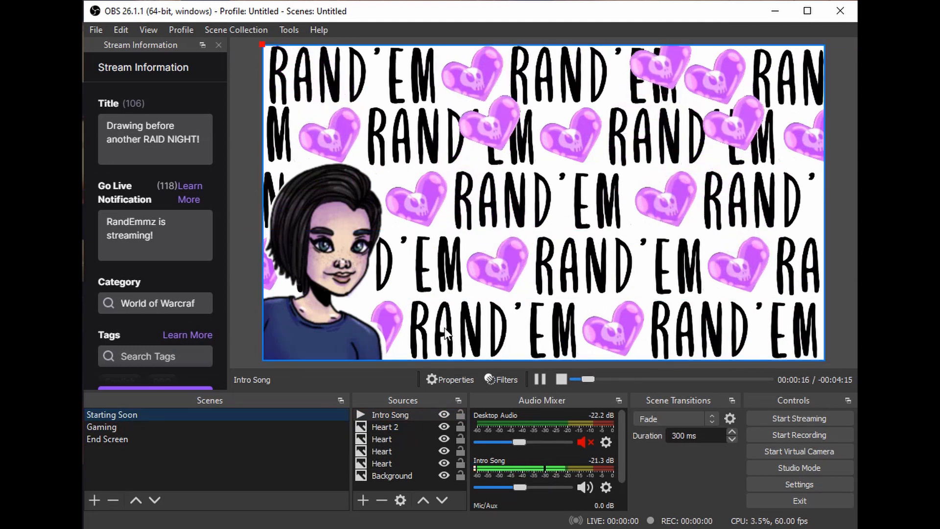
click(123, 431)
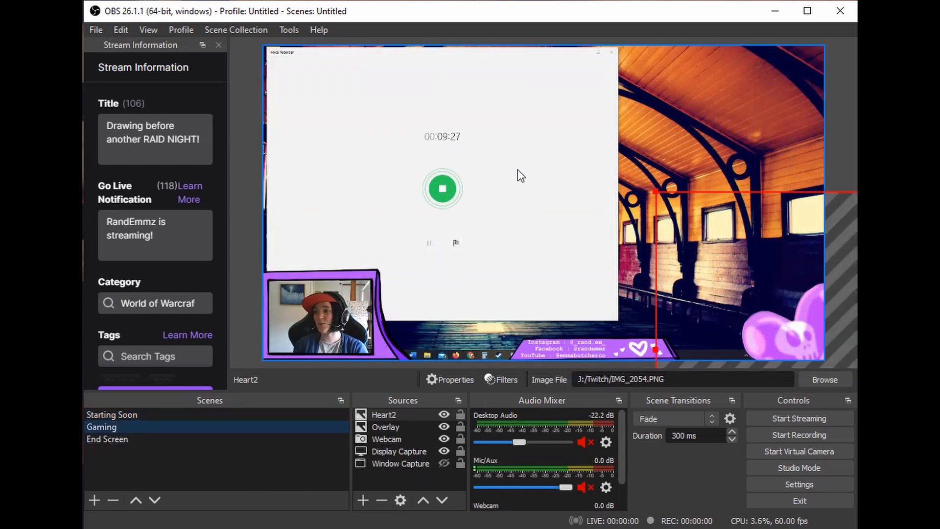
click(584, 52)
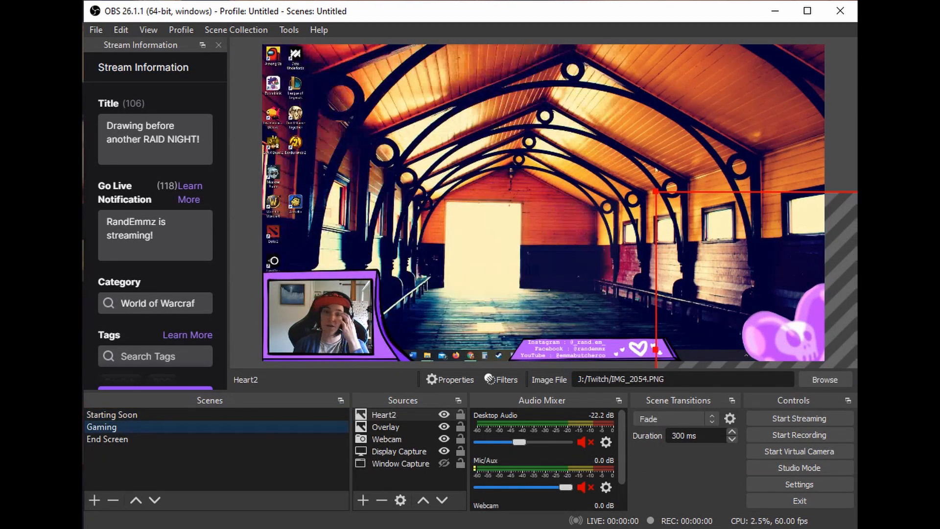